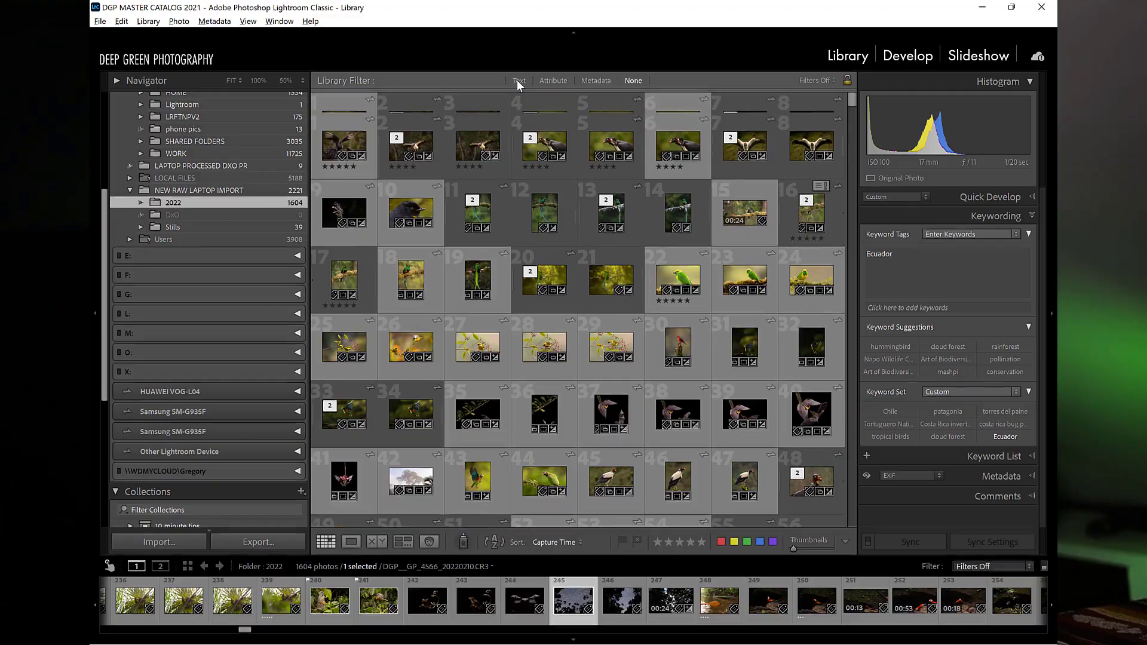
- Filter the library by text so only photos whose keywords contain "ecuador" are shown
left_click(518, 80)
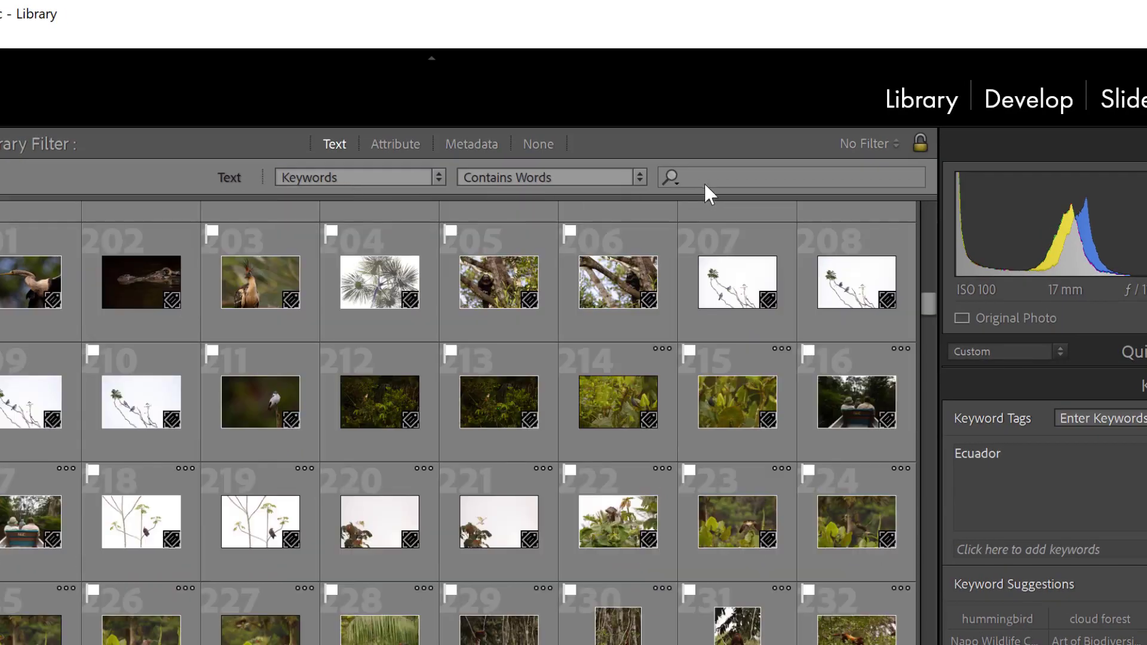
left_click(706, 183)
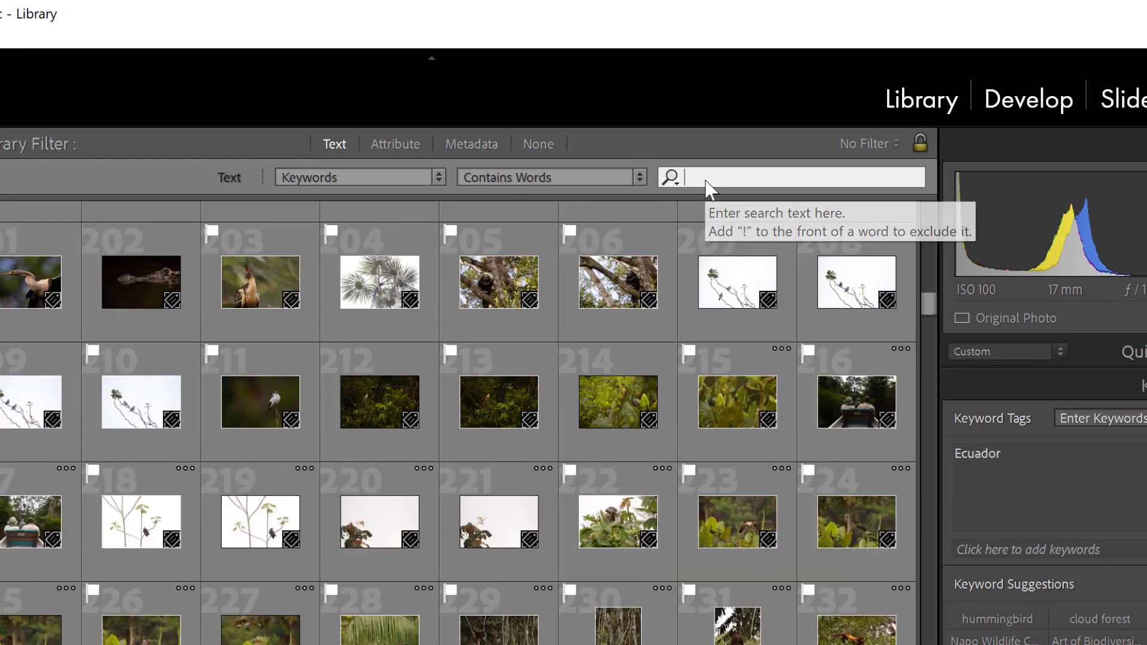
type("ecuador")
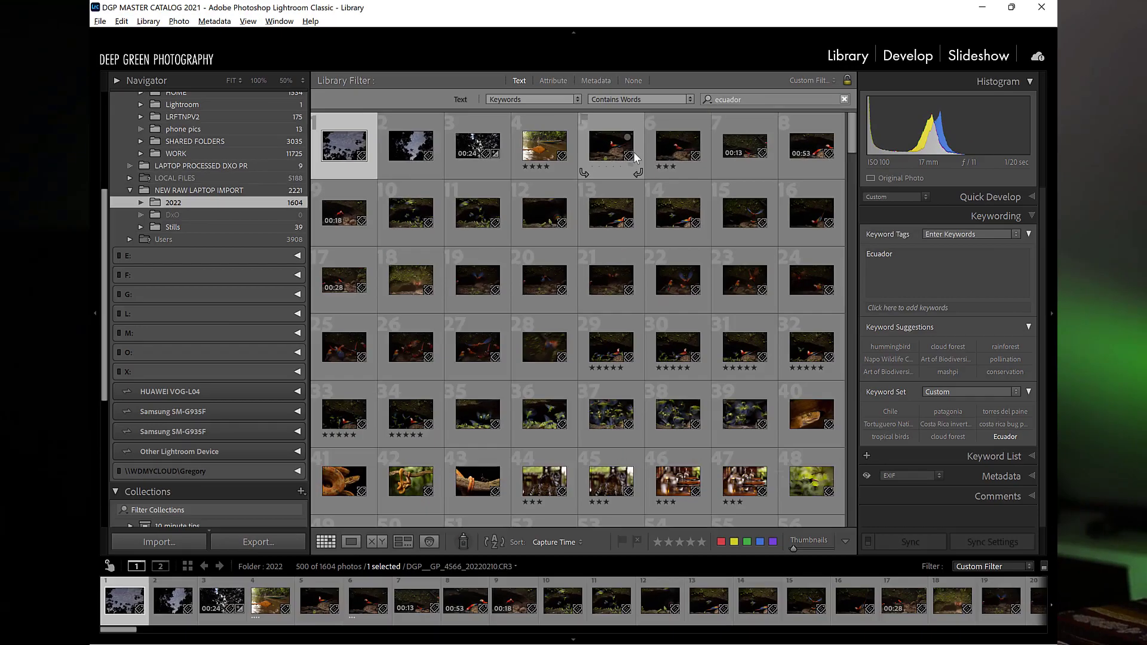
- Select all the filtered photos and add them to the Ecuador 2021 collection
key("ctrl+a")
scroll(219, 341, "down", 5)
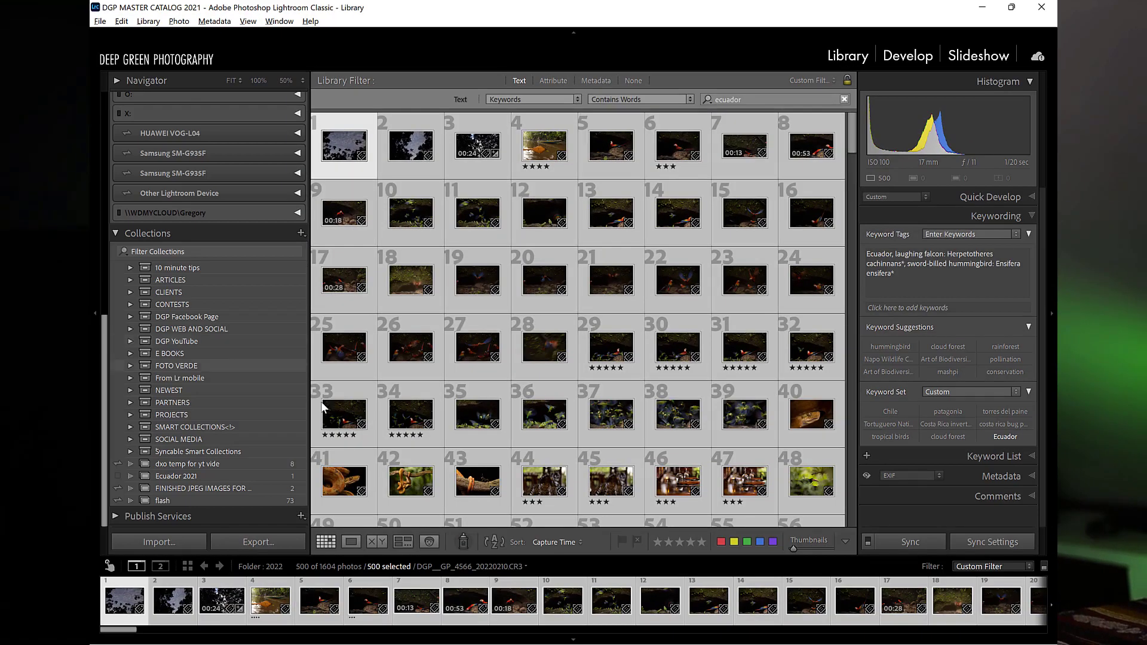
left_click_drag(344, 418, 234, 476)
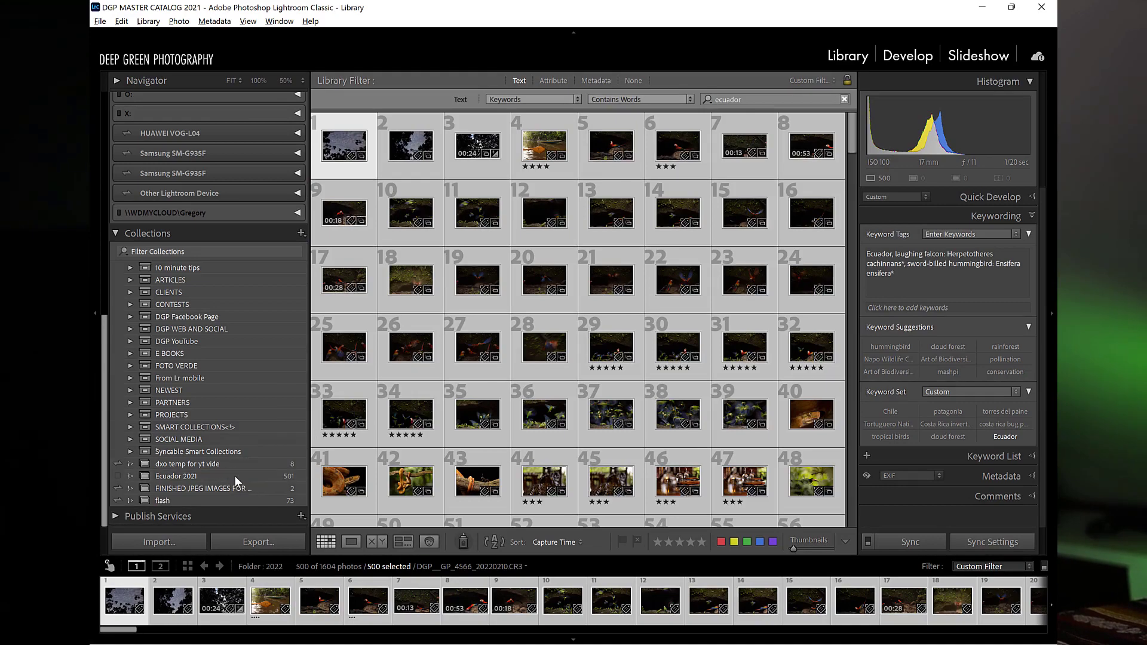
- Open the Ecuador 2021 collection and enlarge the grid thumbnails to browse through its photos
left_click(235, 475)
scroll(528, 345, "down", 5)
scroll(536, 346, "down", 3)
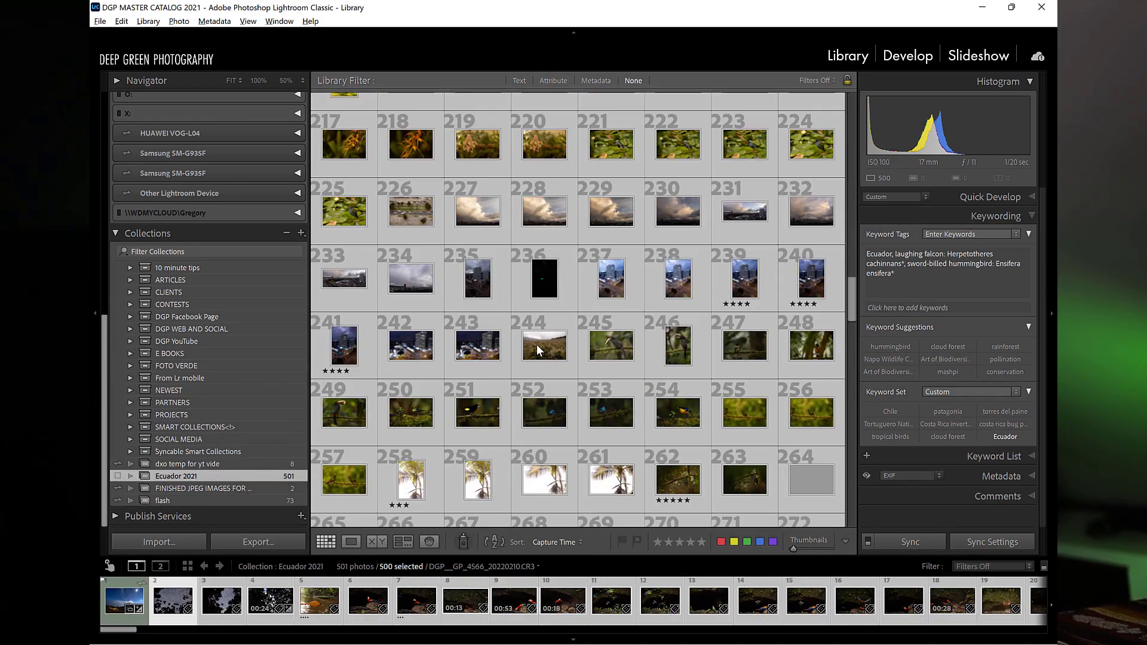
left_click(809, 549)
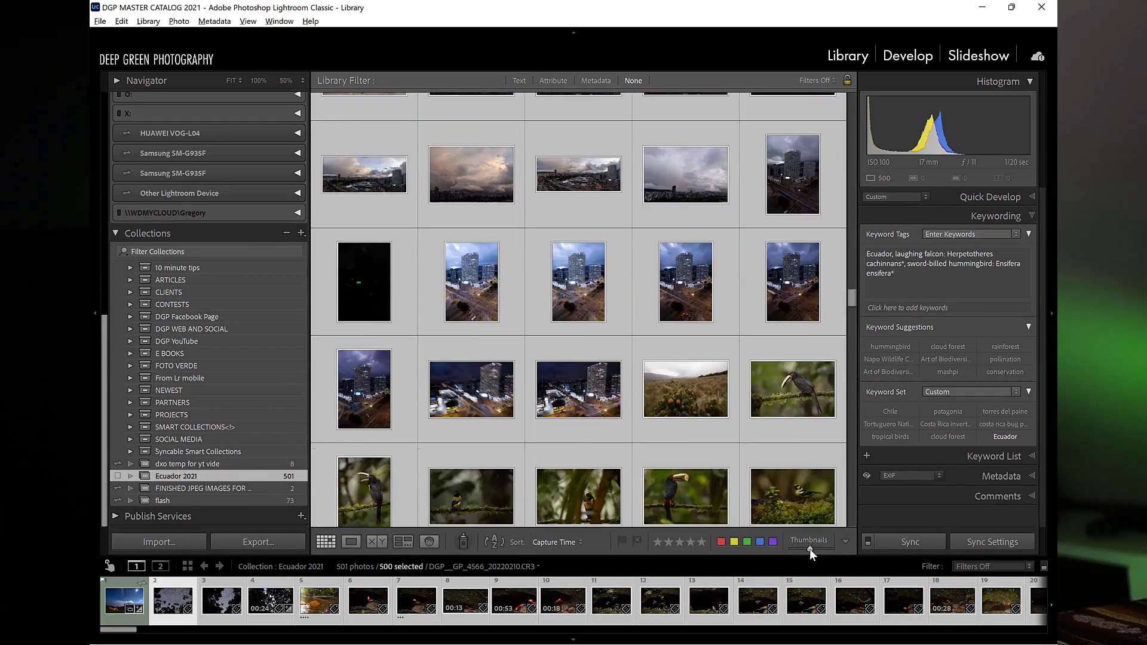
scroll(686, 470, "down", 4)
scroll(687, 475, "down", 3)
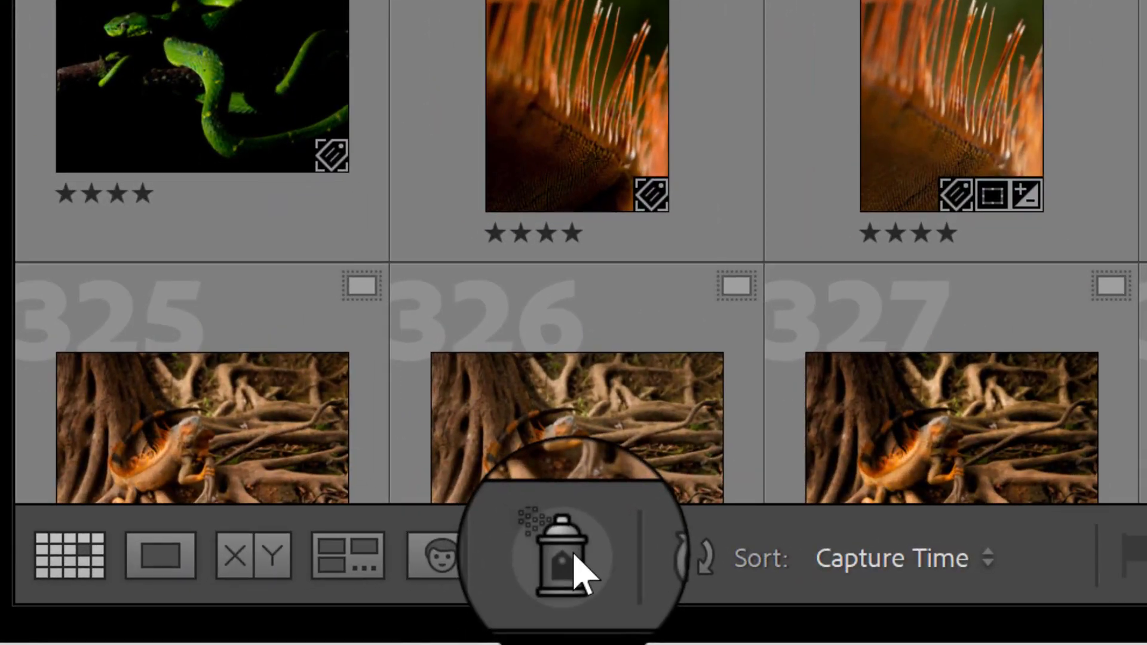
left_click(575, 555)
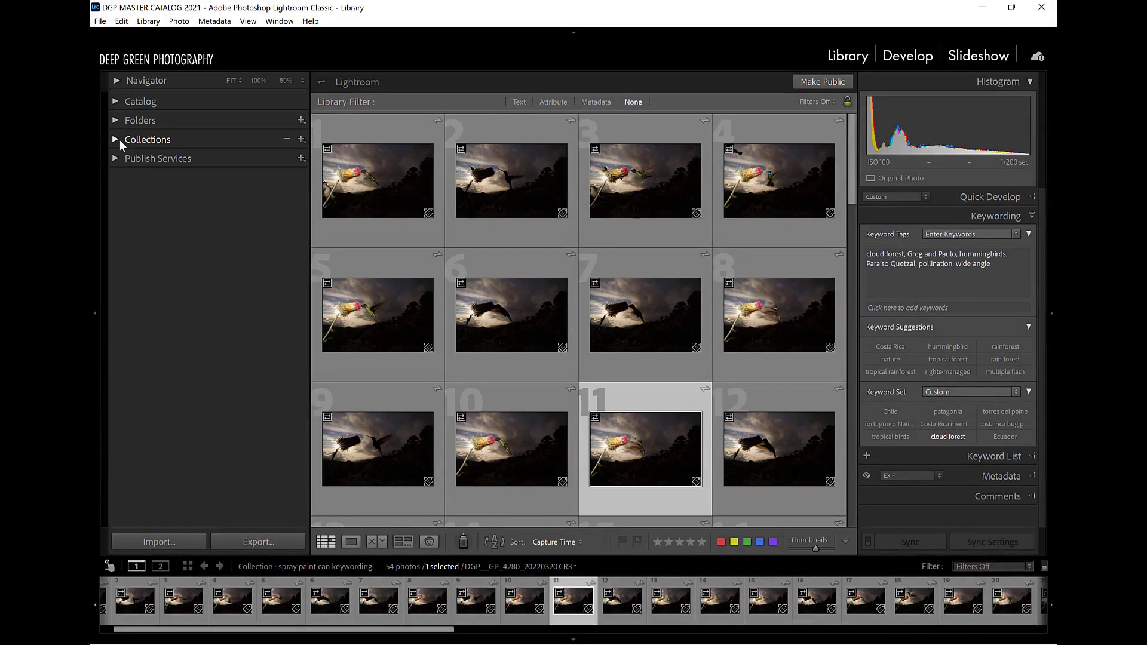
- Expand the Collections list and examine the keyword tags already assigned to the eleventh hummingbird photo
left_click(117, 140)
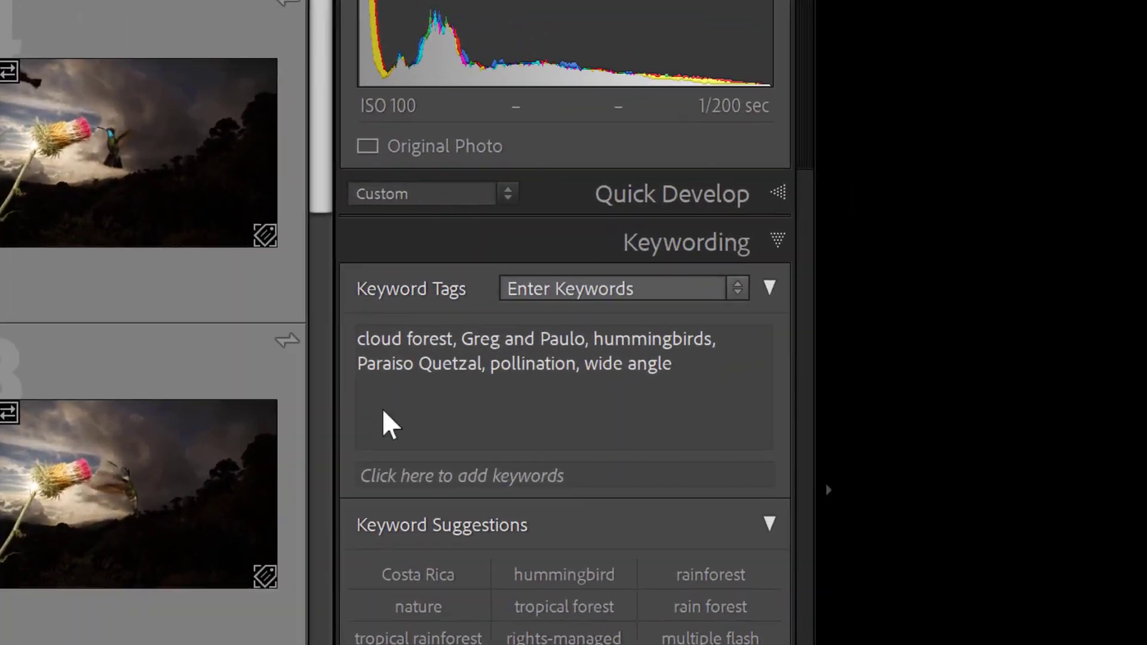
left_click(877, 282)
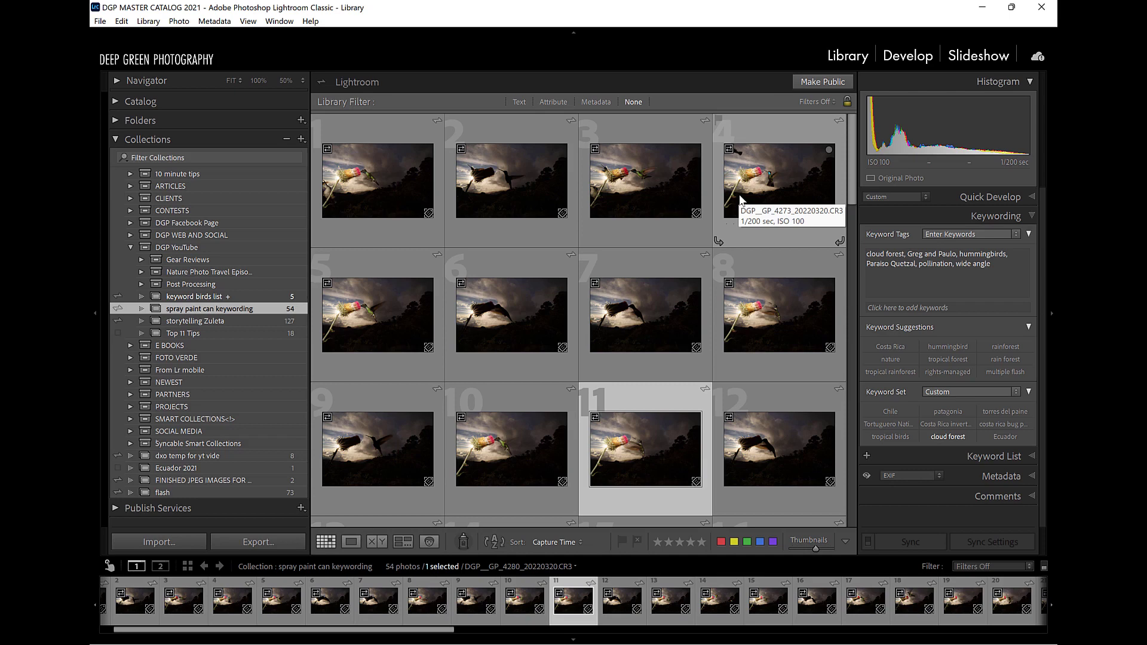
left_click(967, 260)
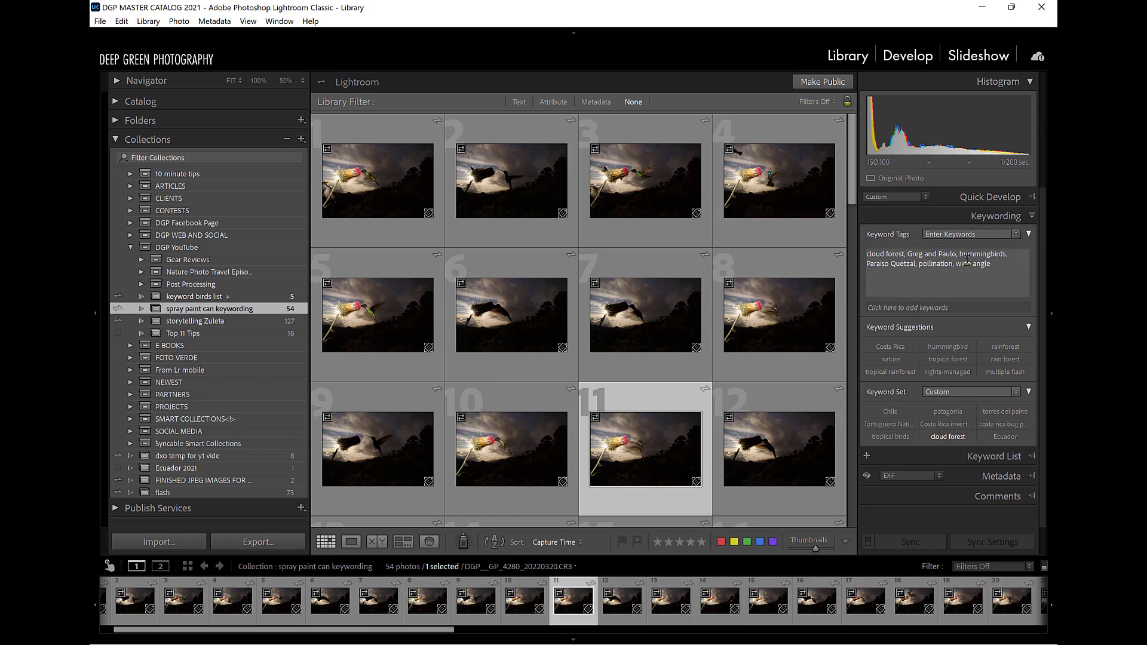
left_click(995, 269)
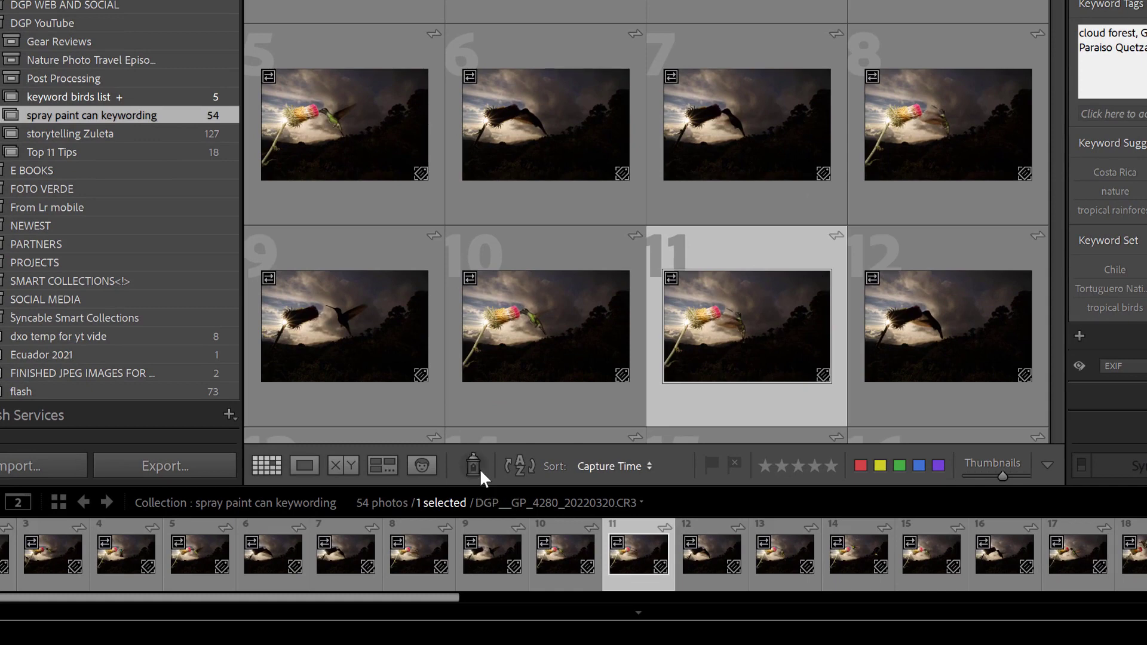
- Select the tenth photo, hide the toolbar below the grid and show it again
left_click(676, 472)
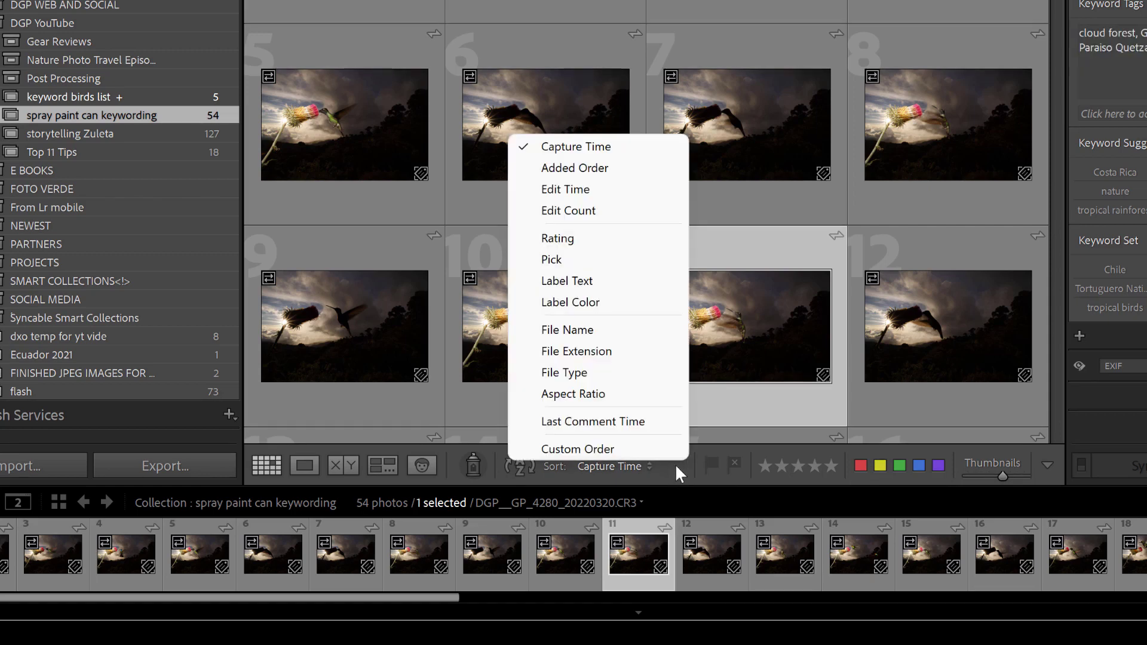
left_click(446, 349)
left_click(448, 351)
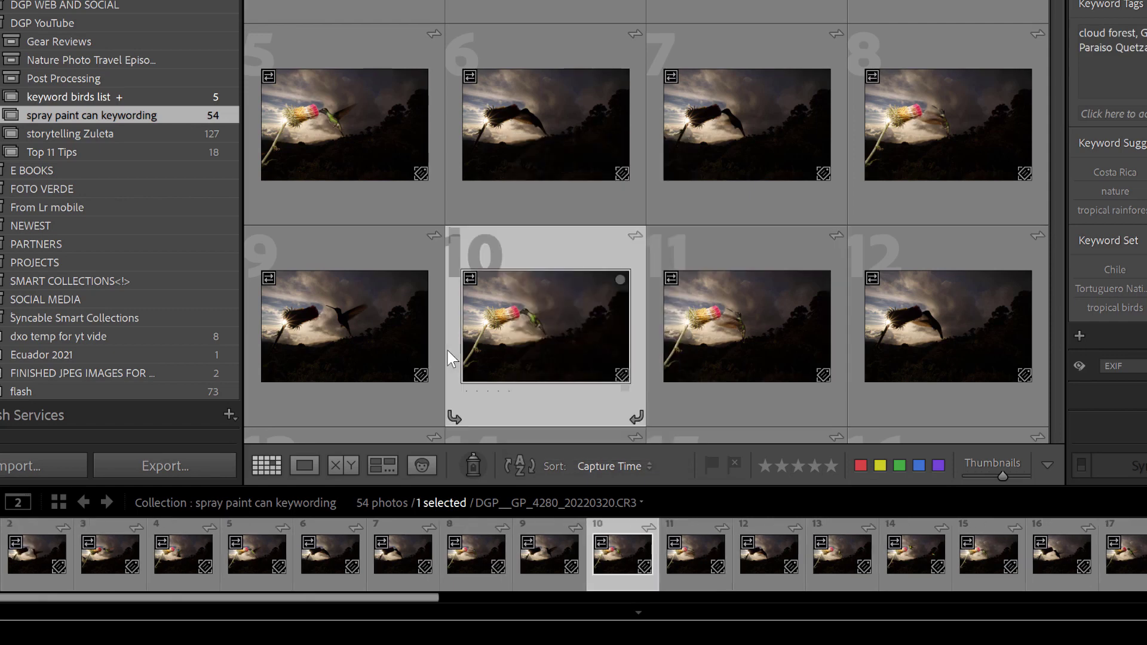
key("t")
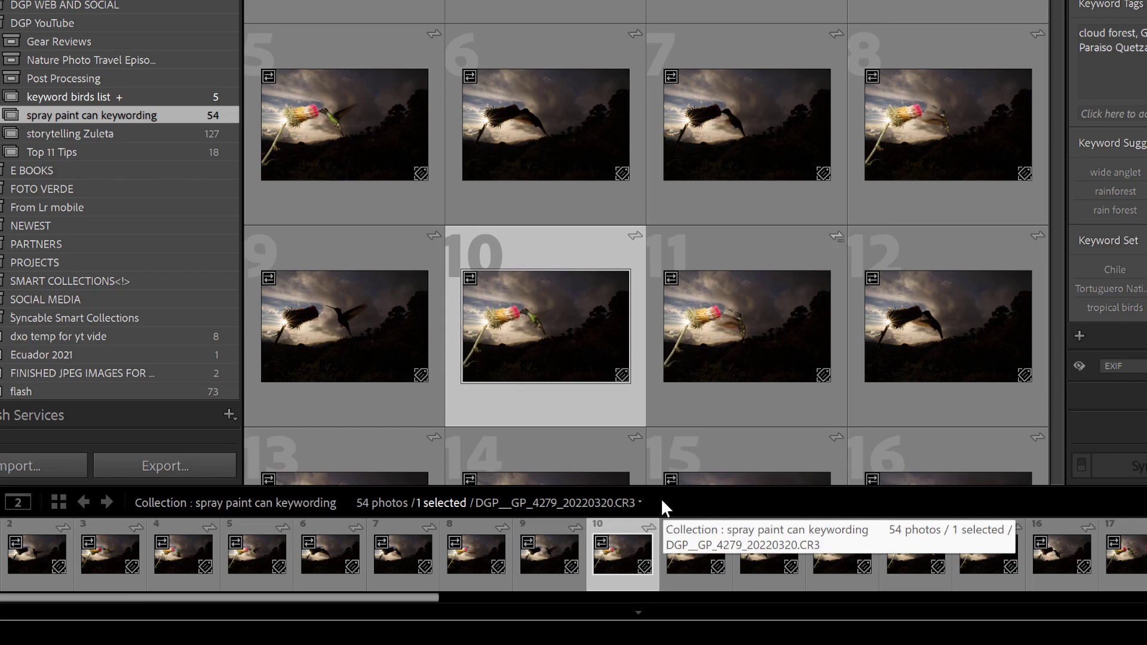
key("t")
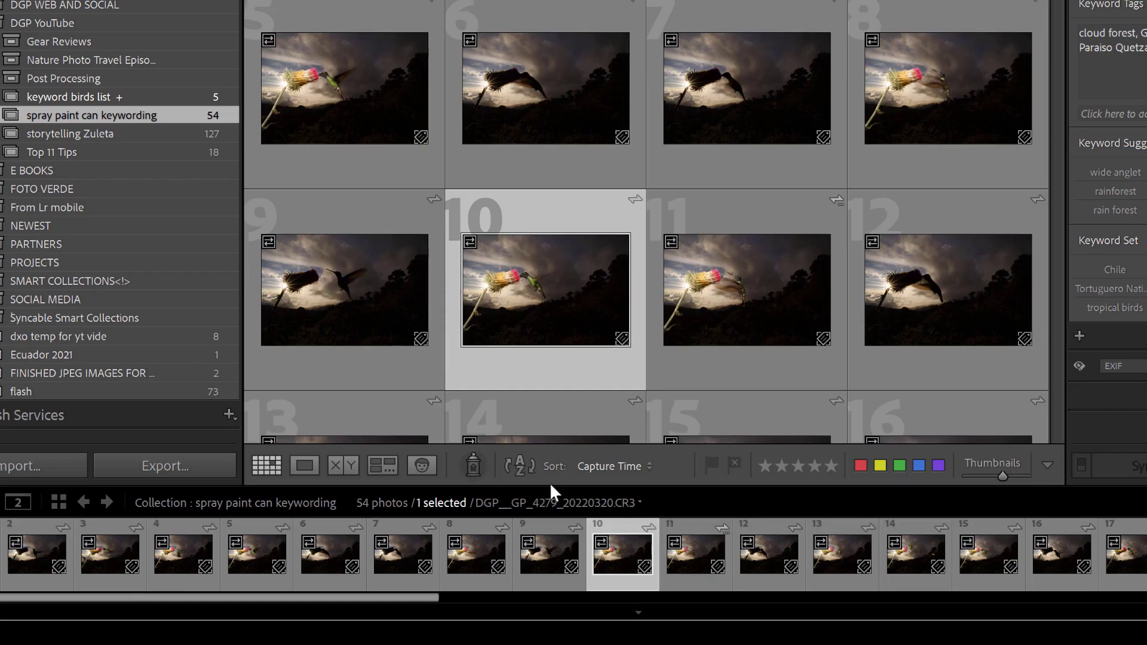
- Check that Painter is enabled among the toolbar's displayed items, and cancel the accidental photo re-ordering
left_click(1049, 471)
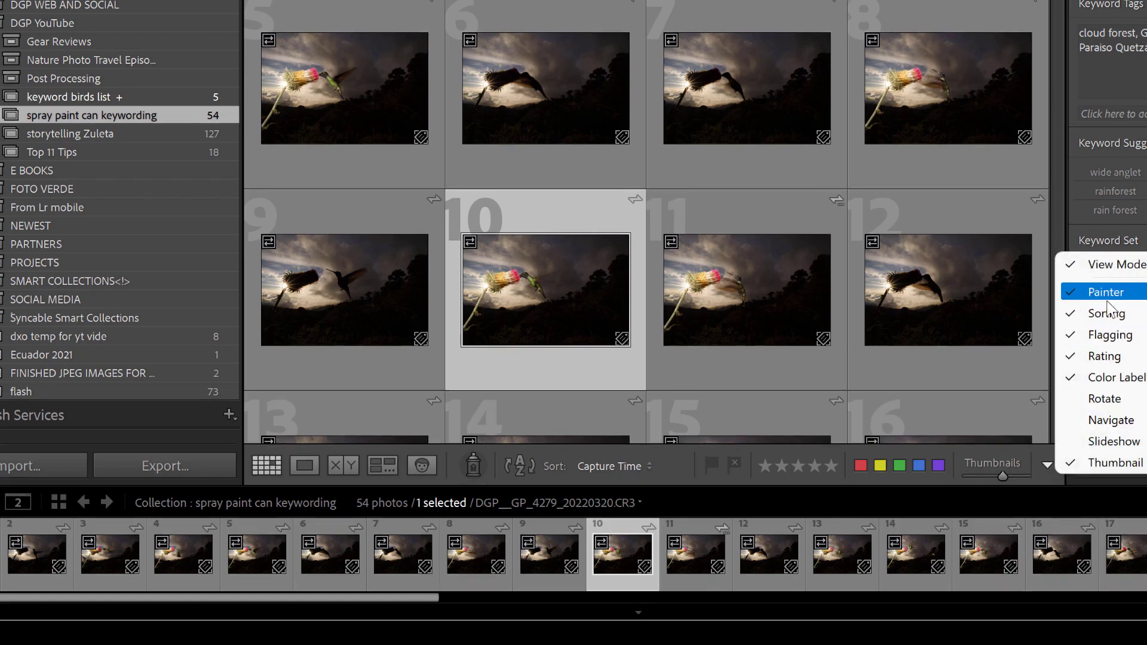
left_click(565, 318)
left_click(565, 317)
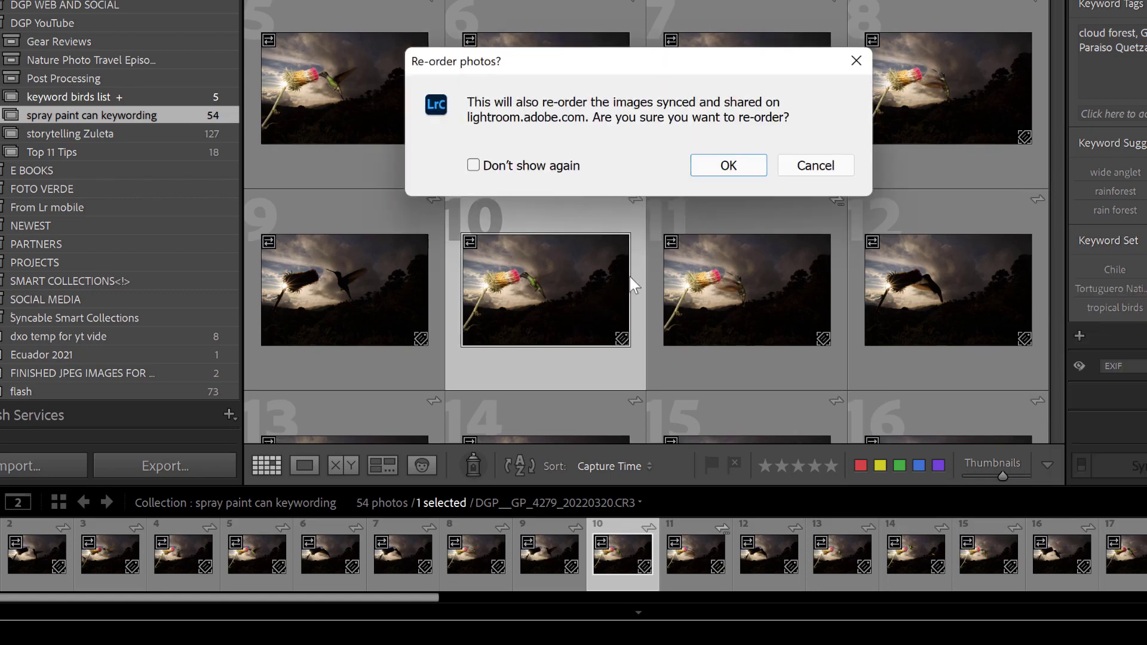
left_click(809, 167)
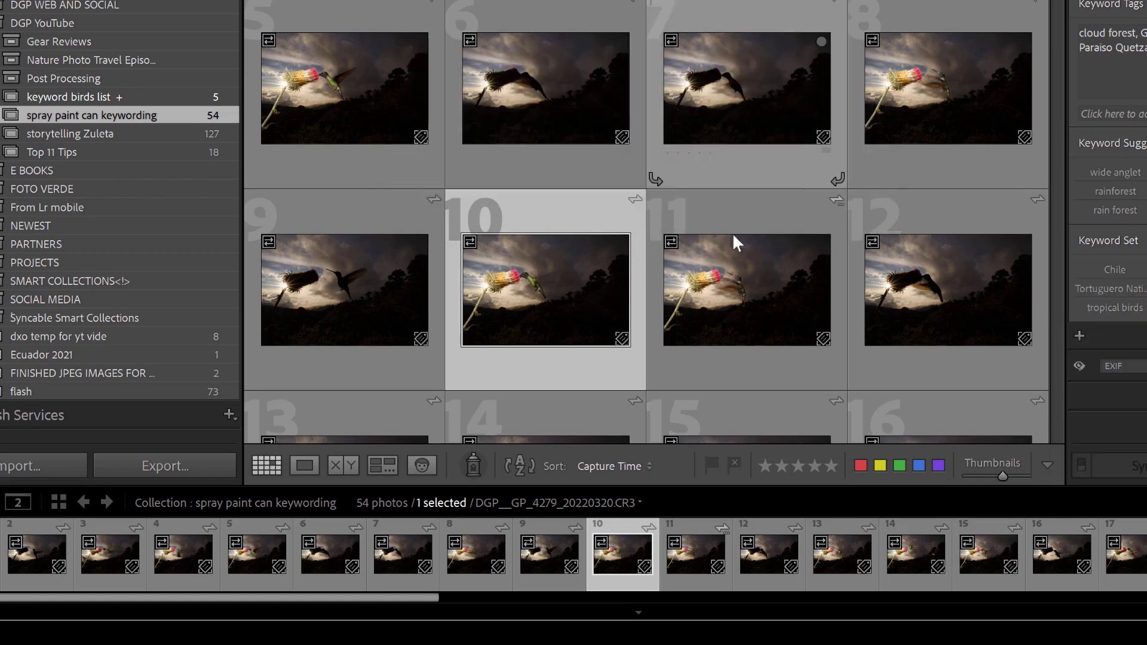
- Activate the Painter tool and review the kinds of attributes it can paint onto photos
left_click(473, 465)
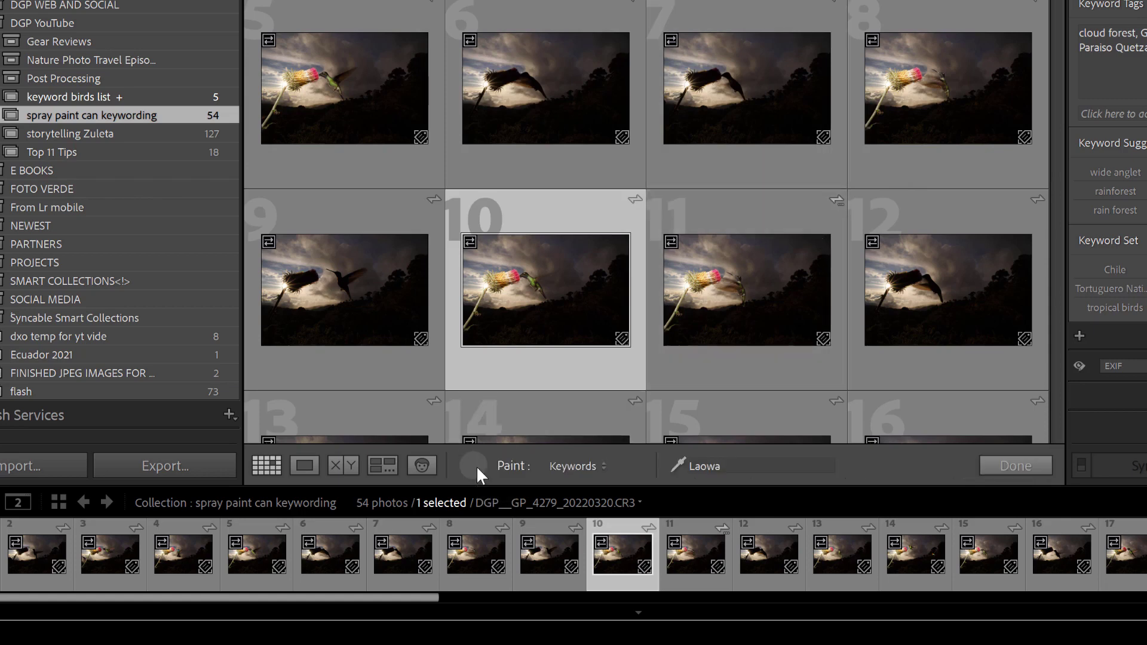
left_click(602, 468)
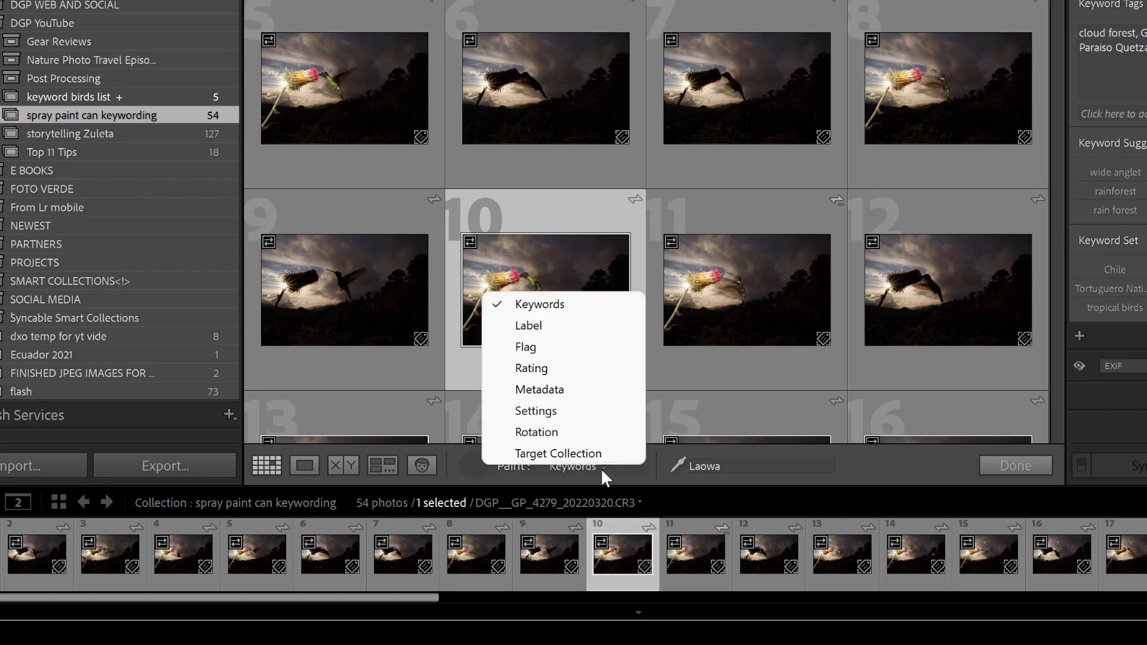
key("Up")
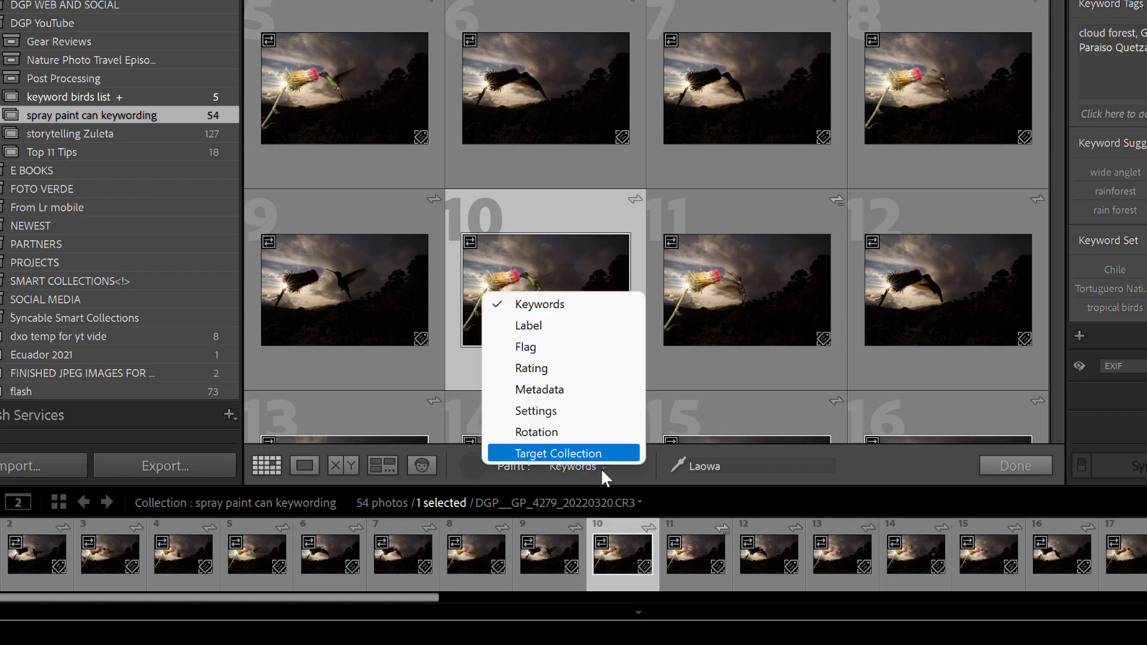
key("Up")
key("Up")
key("Up")
key("Up")
key("Down")
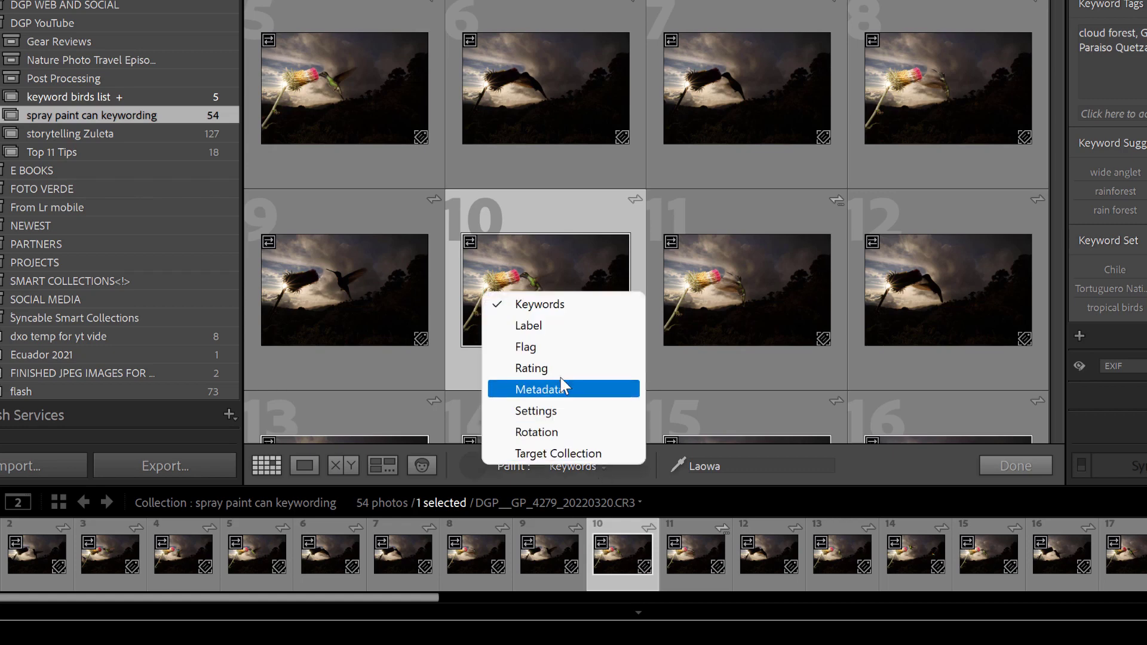
key("Down")
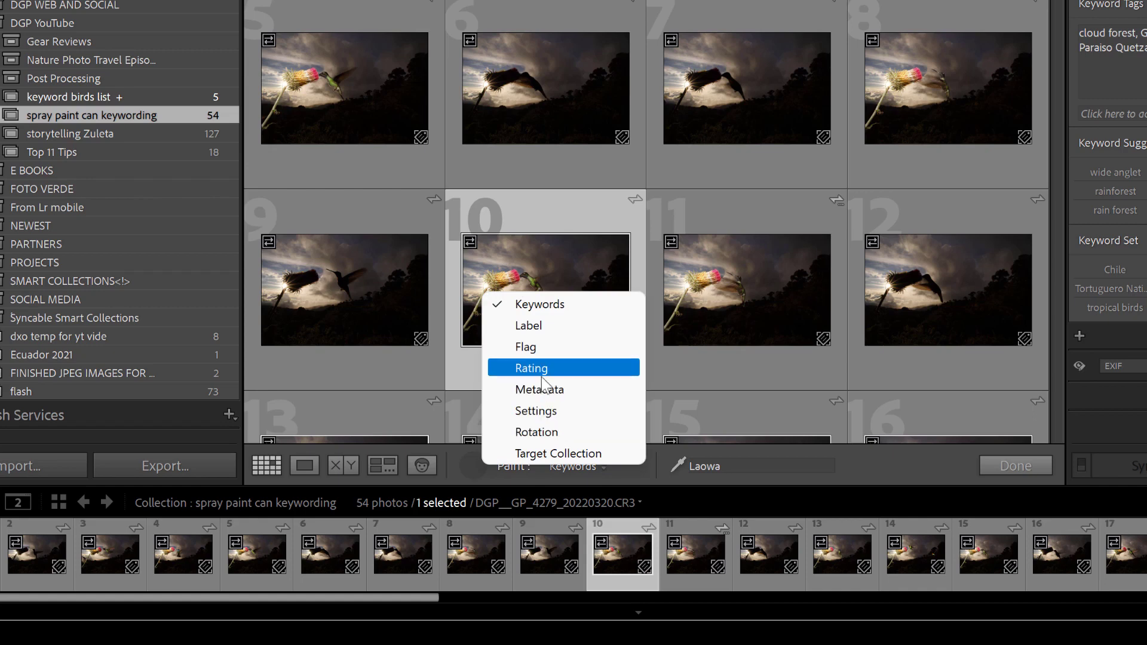
- Set the Painter to the green colour label and paint it onto the first twelve photos
left_click(527, 327)
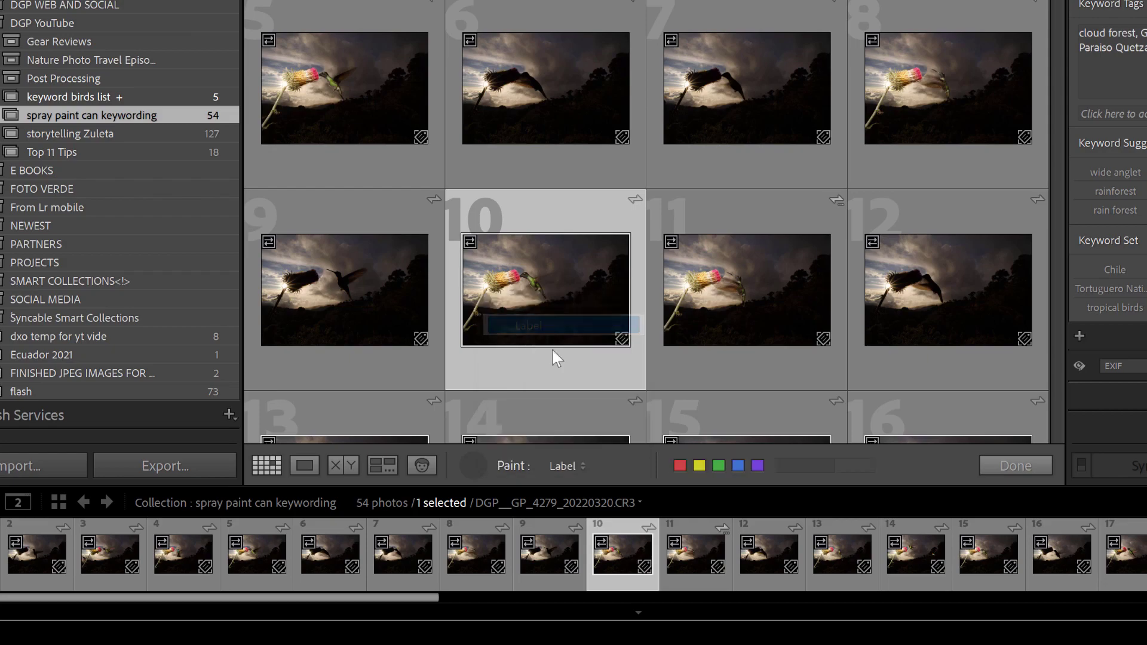
left_click(720, 465)
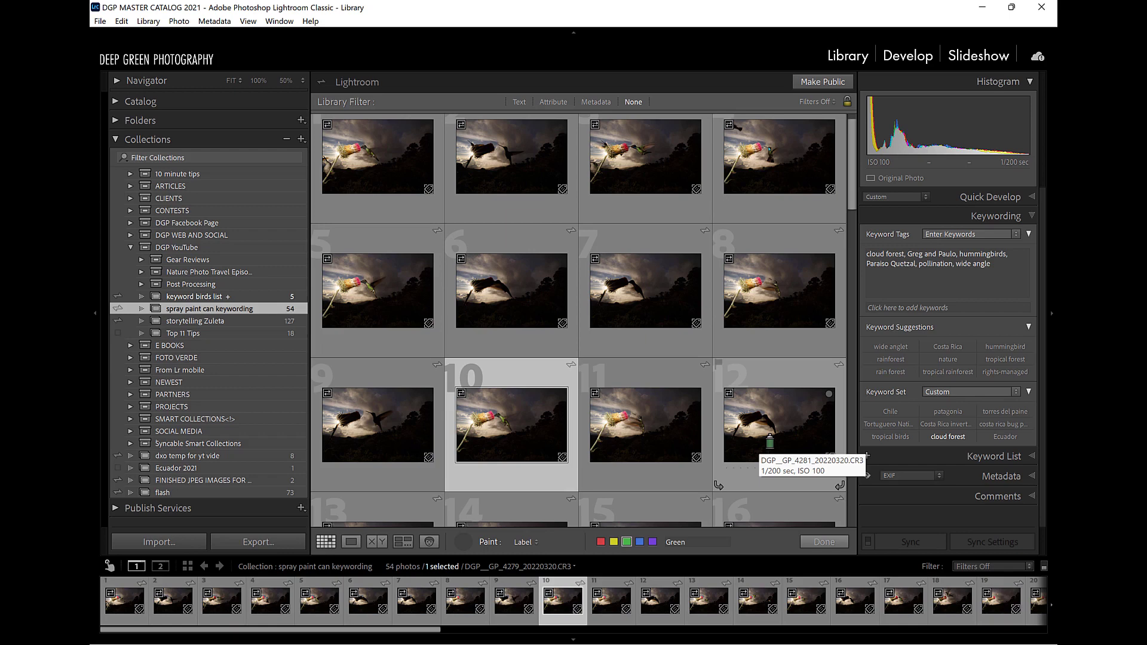
mouse_move(770, 442)
left_mouse_down()
mouse_move(435, 425)
mouse_move(360, 363)
mouse_move(366, 315)
mouse_move(524, 283)
mouse_move(747, 297)
mouse_move(784, 234)
mouse_move(716, 158)
mouse_move(440, 150)
mouse_move(374, 164)
left_mouse_up()
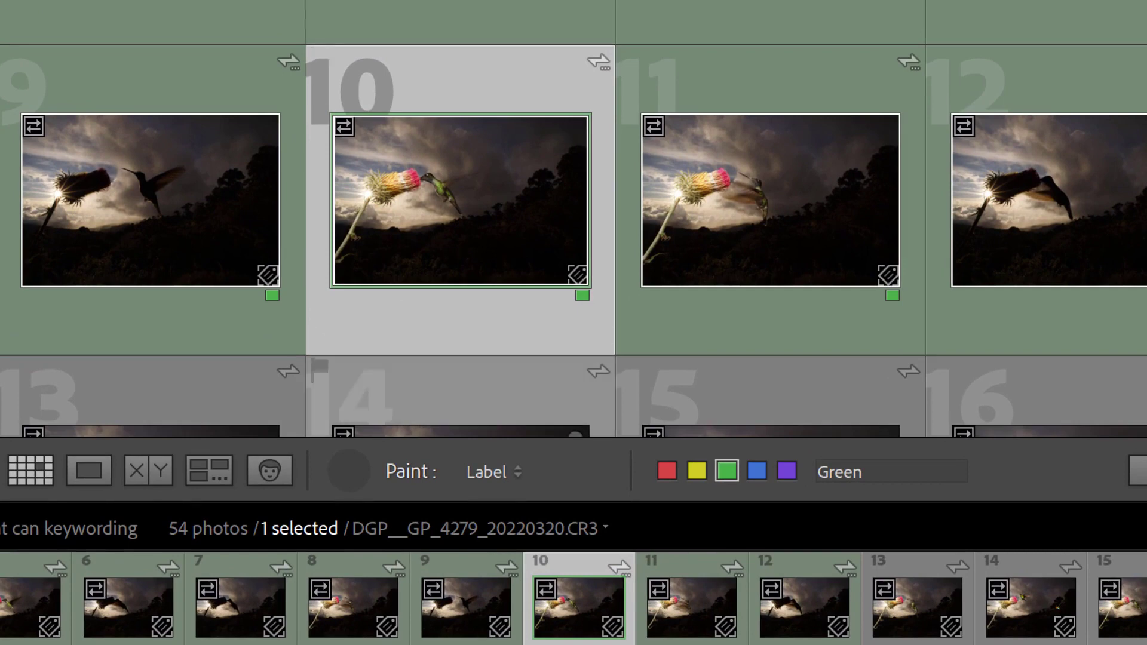
- Switch the Painter to keywords, set the keyword to "flash photography" and paint it onto the green-labelled photos
left_click(516, 475)
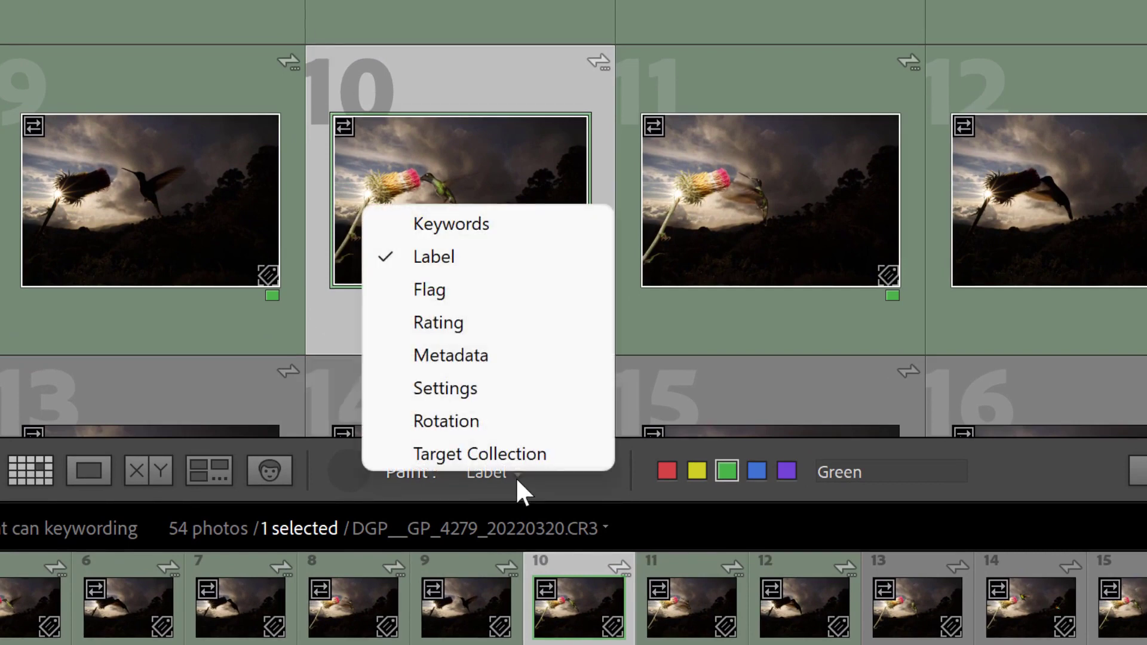
left_click(489, 225)
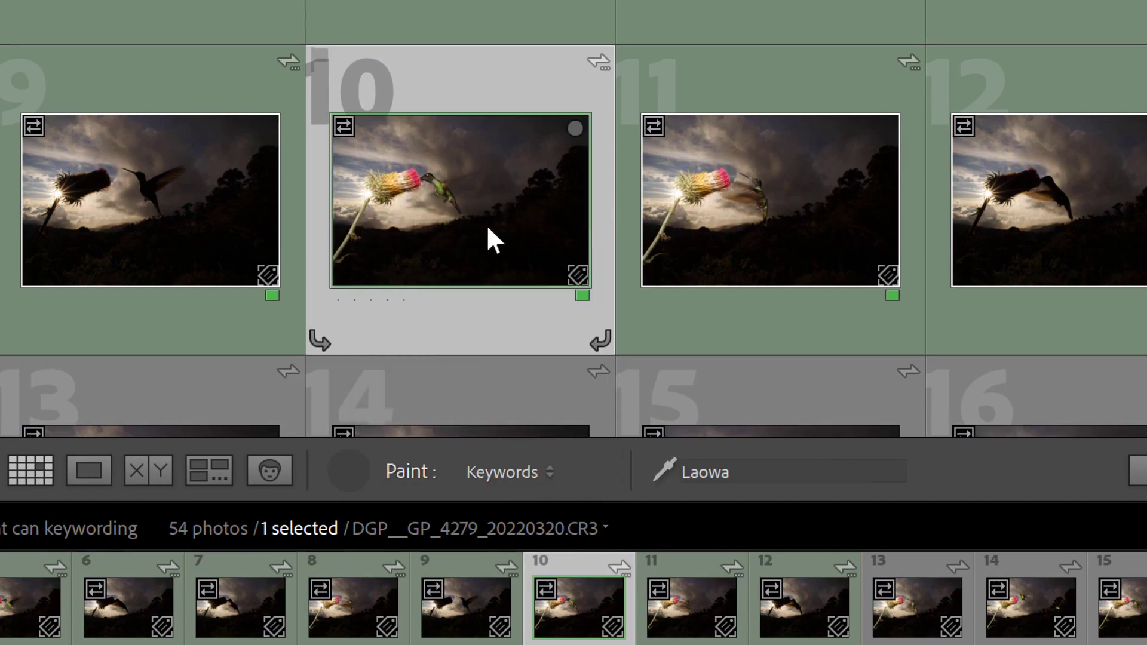
left_click(717, 472)
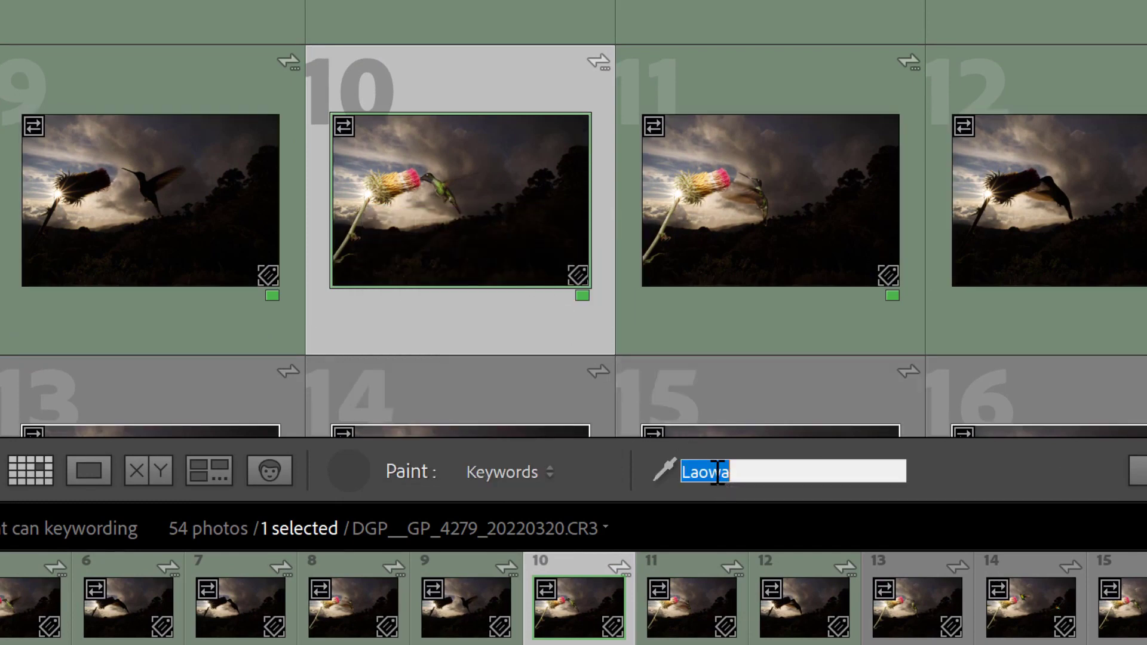
type("flash photography")
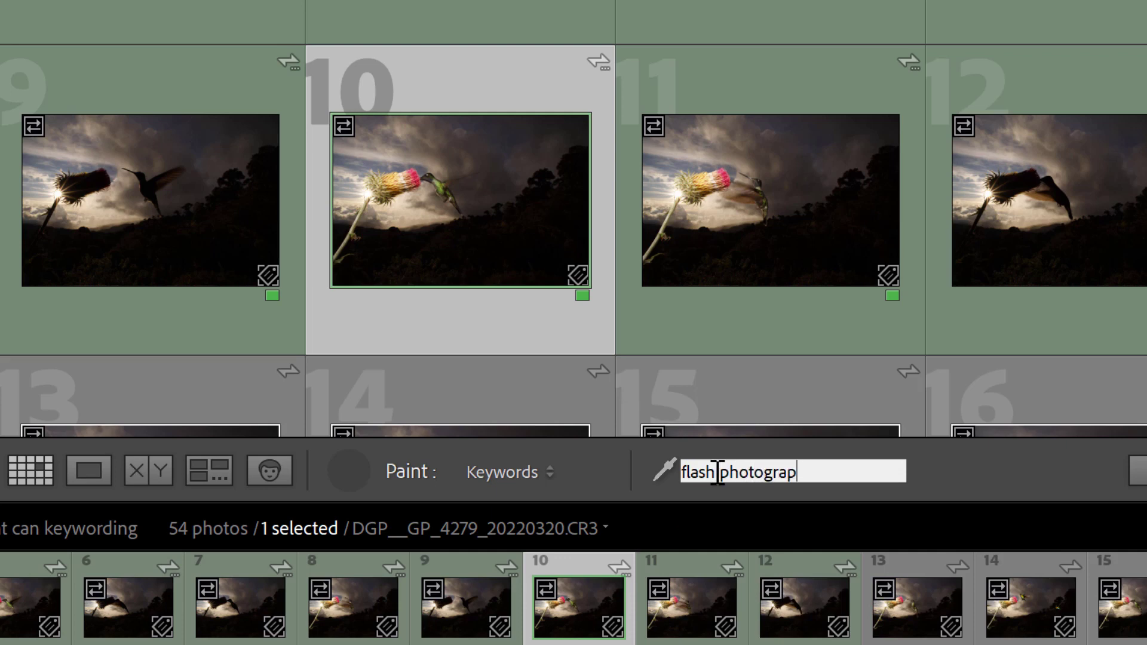
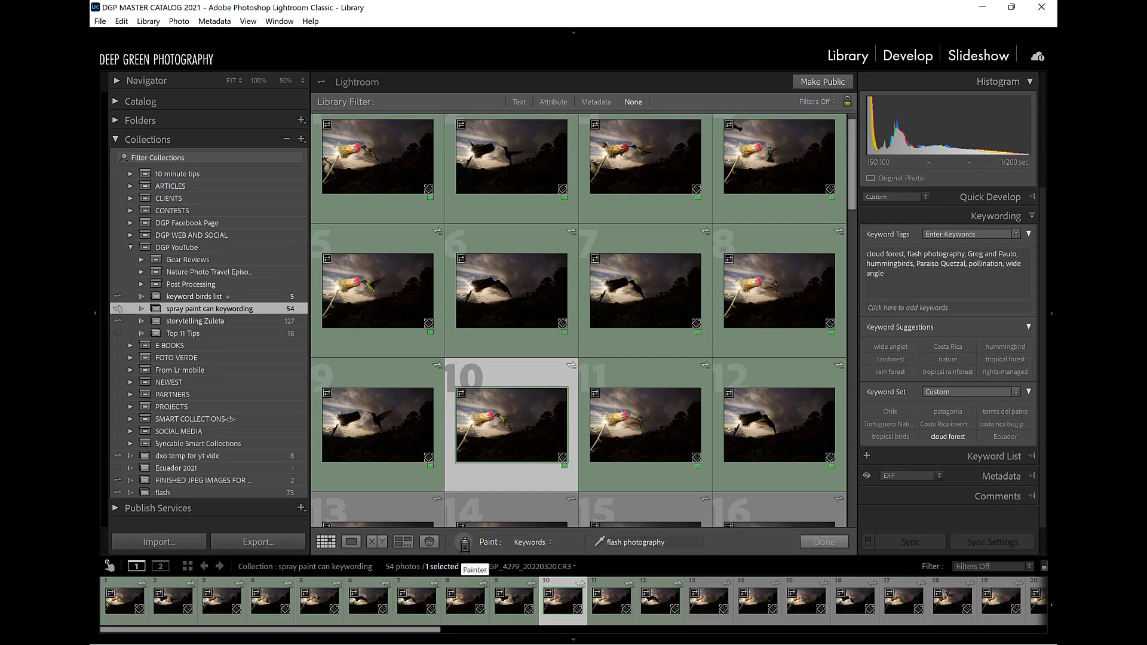
- Put the Painter away and select the eighth photo to check its keyword tags
left_click(465, 542)
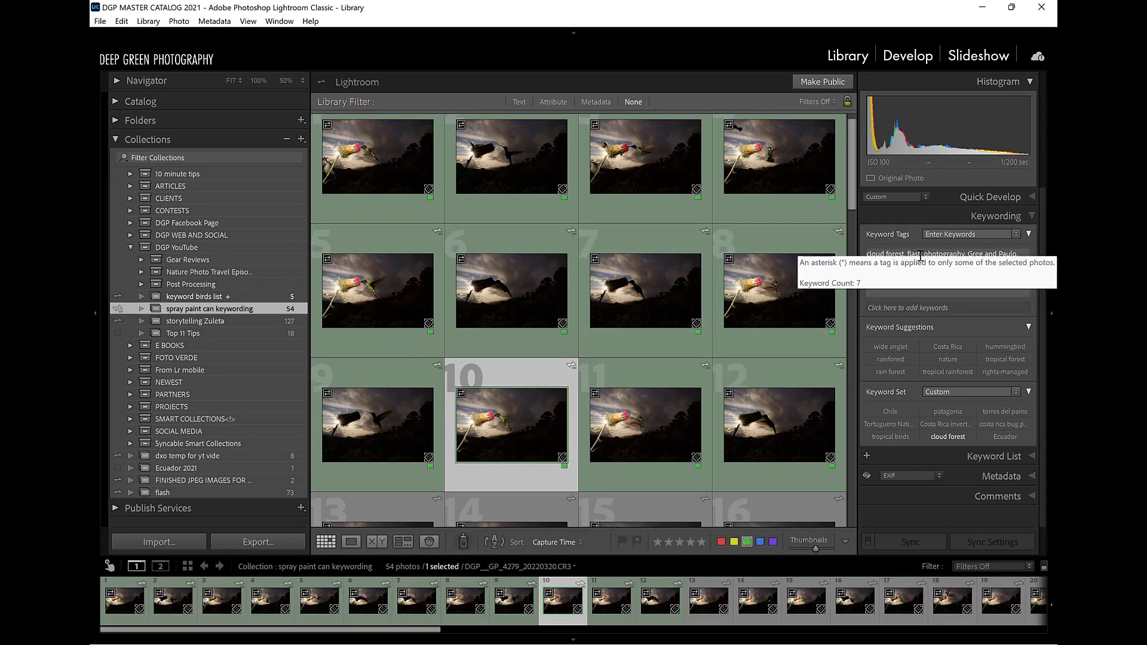
left_click(758, 306)
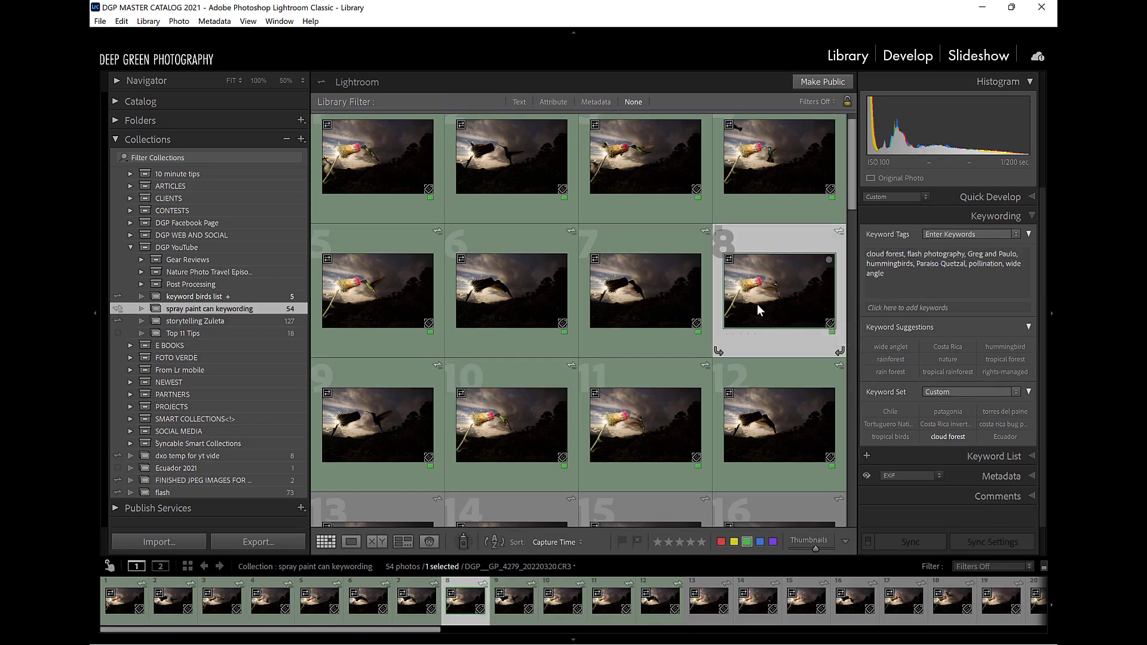
- Select the sixth photo, activate the Painter and change its keyword to "no flash"
left_click(479, 292)
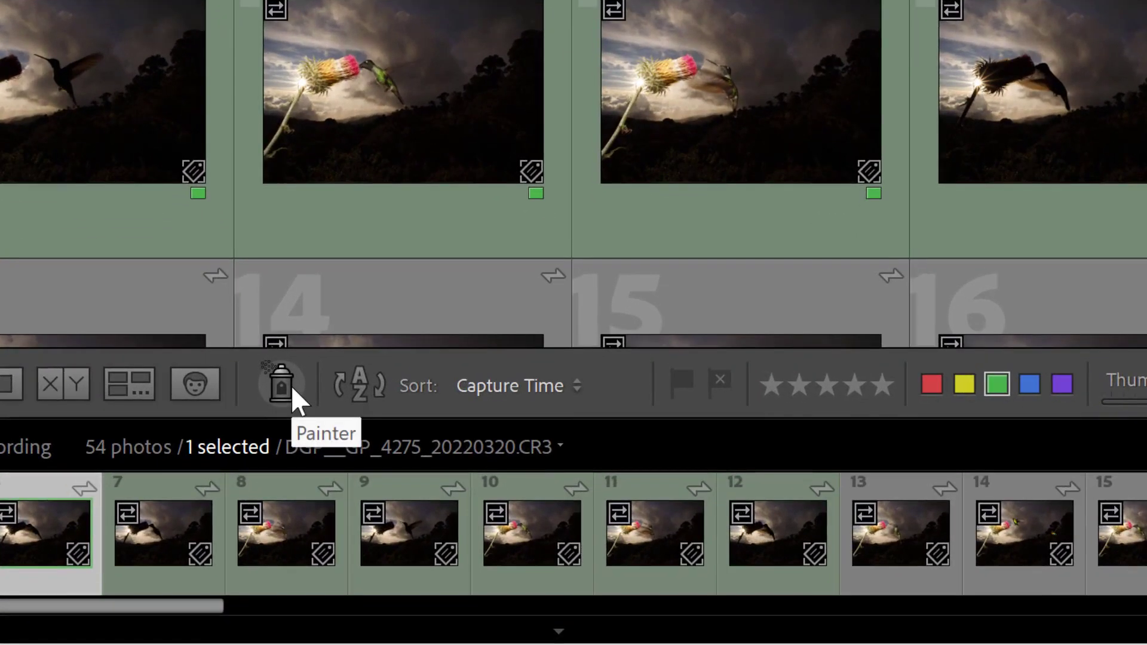
left_click(308, 408)
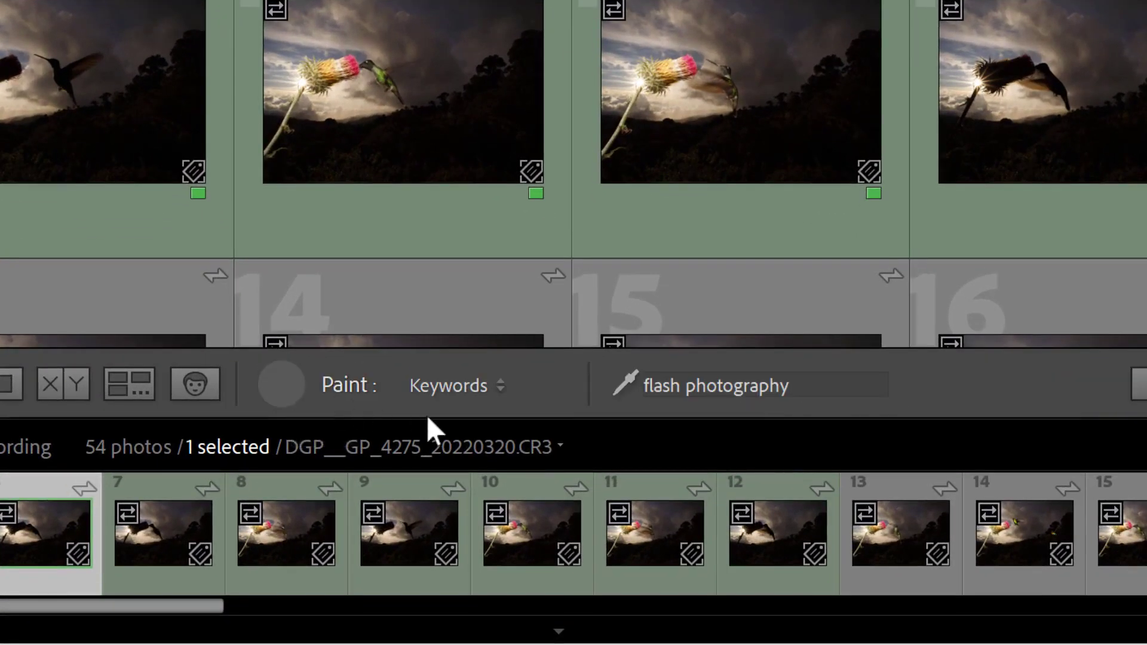
double_click(717, 386)
key("BackSpace")
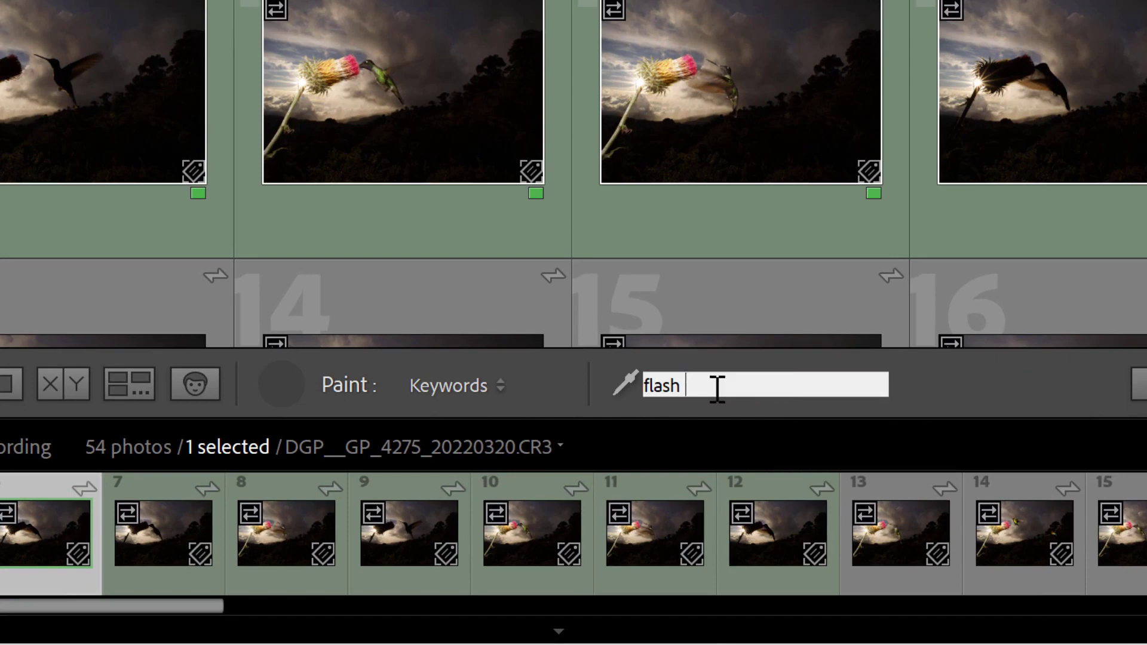
key("BackSpace")
key("BackSpace")
key("BackSpace")
key("BackSpace")
key("BackSpace")
key("BackSpace")
type("no fla")
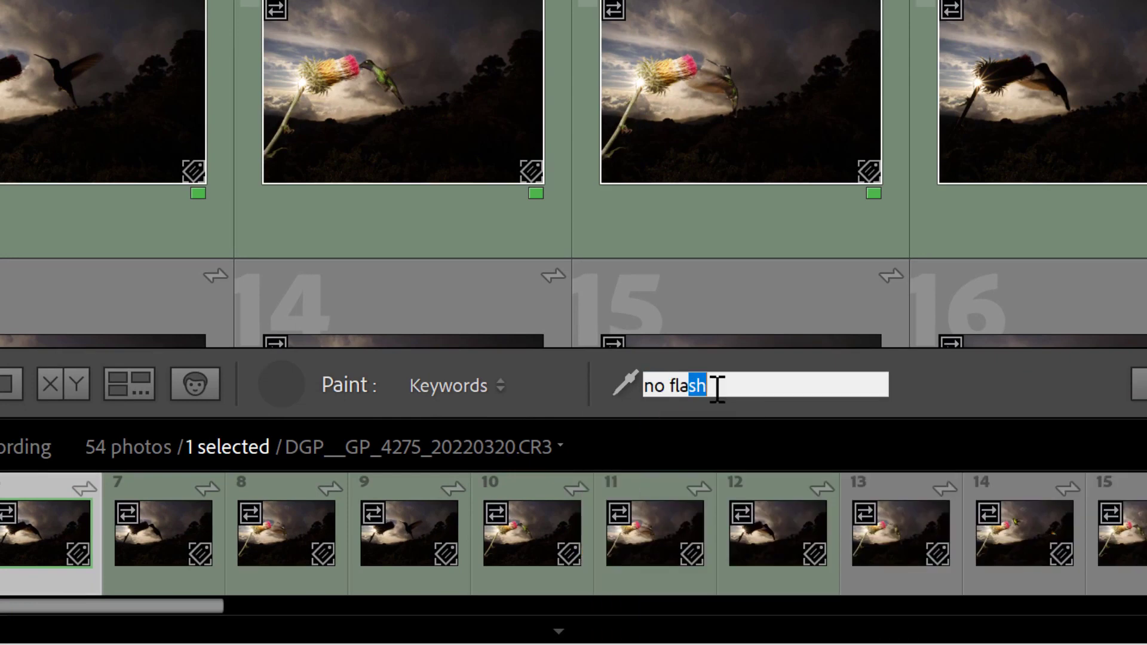
type("sh")
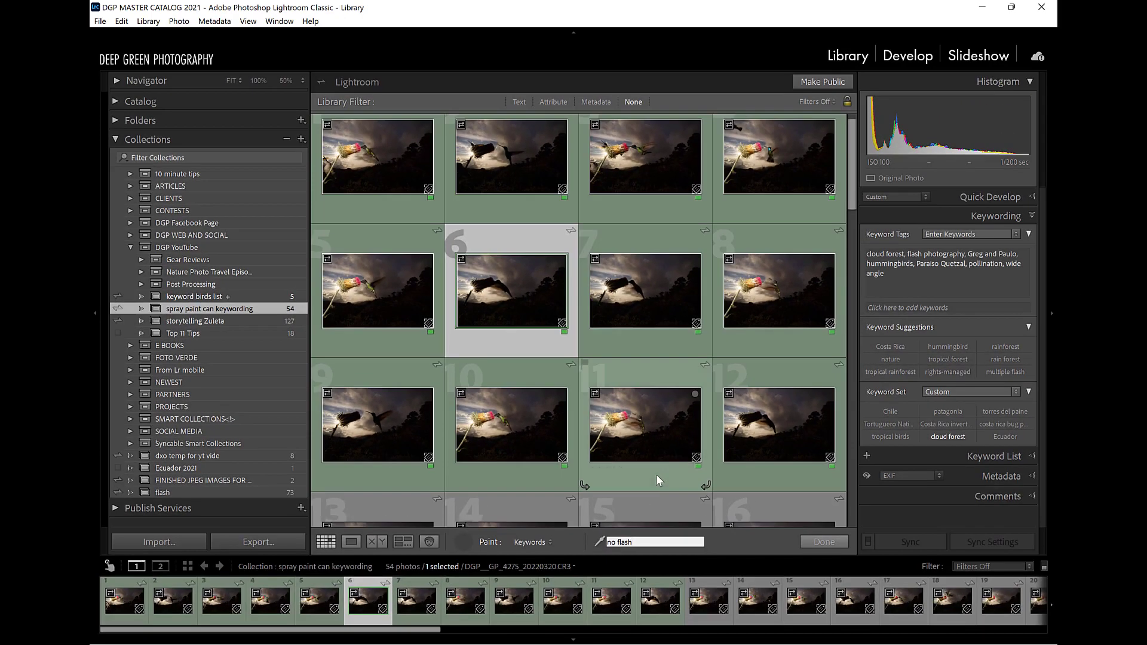
- Paint "no flash" onto the dark-silhouette photos among the green-labelled ones, put the Painter away and check the second photo's keyword tags
left_click(362, 418)
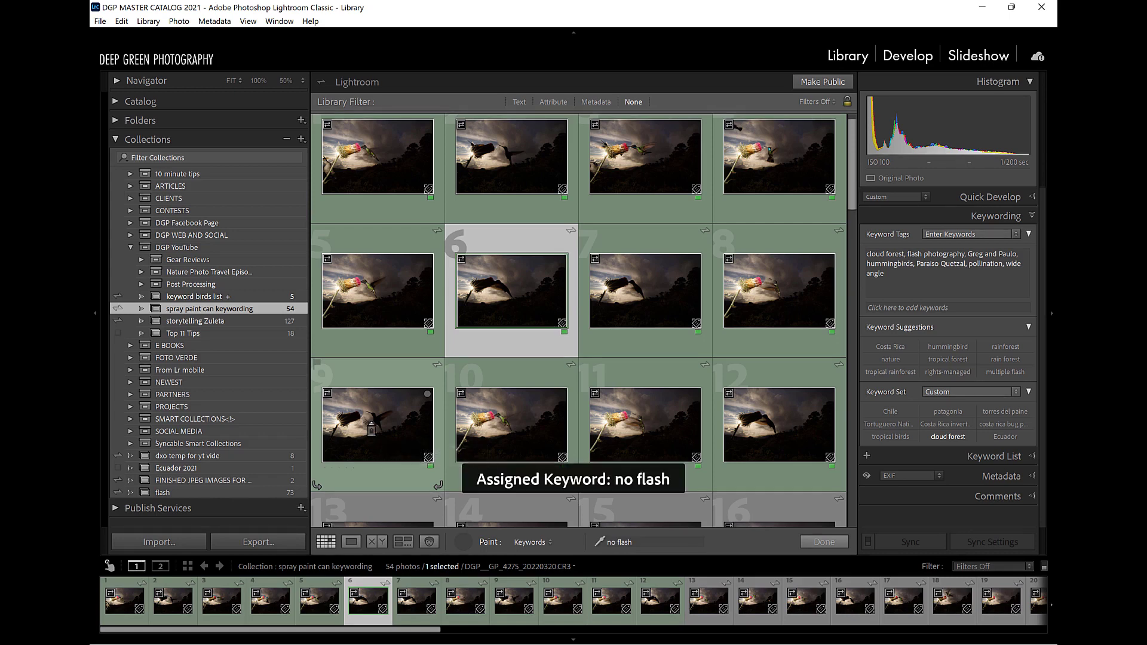
left_click(764, 430)
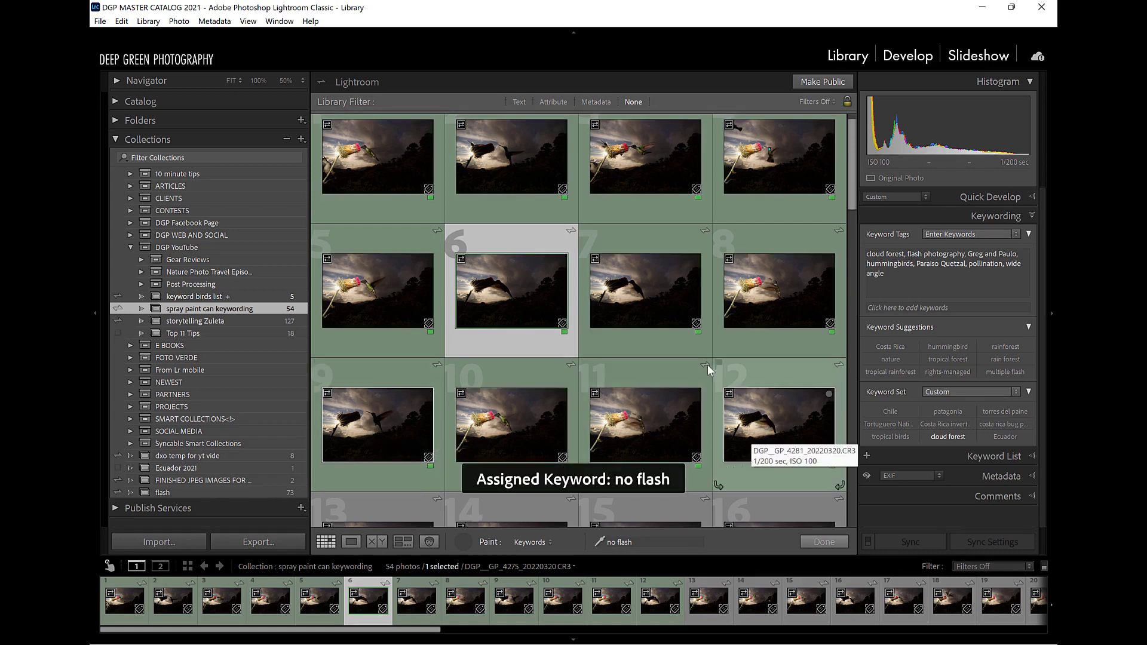
left_click(645, 293)
left_click(485, 294)
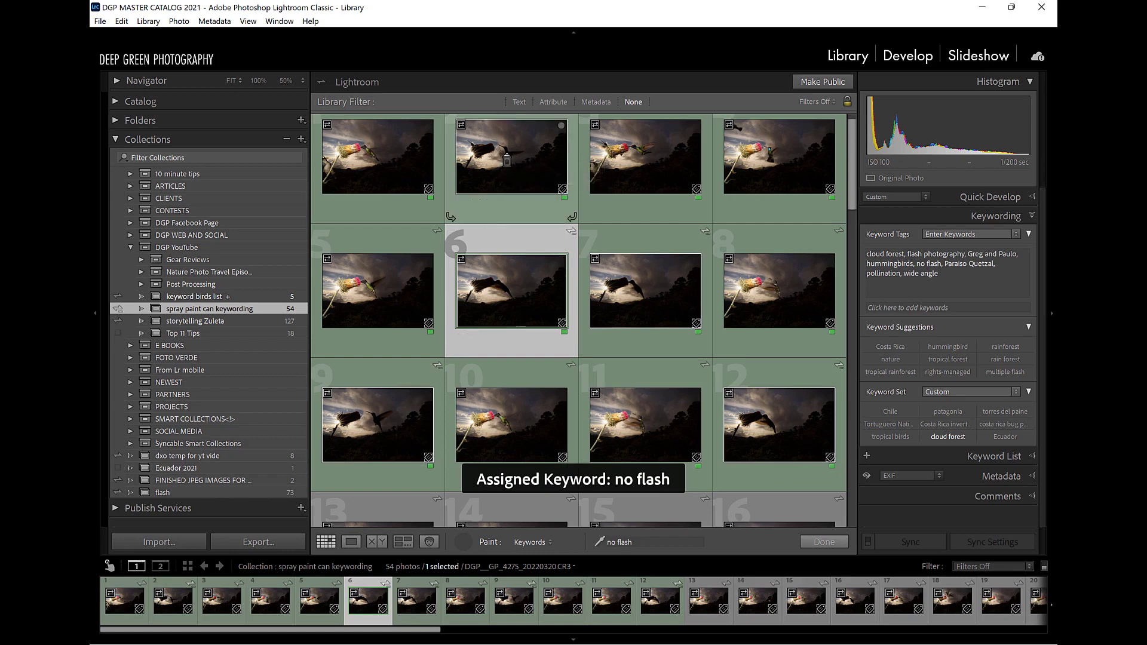
left_click(466, 542)
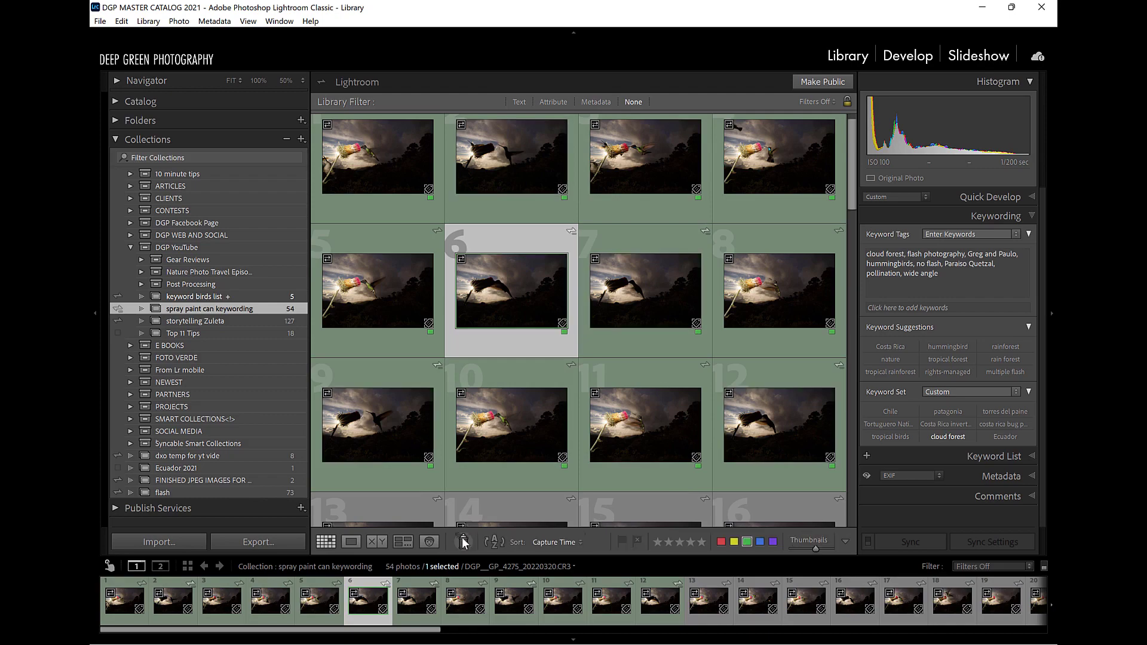
left_click(509, 170)
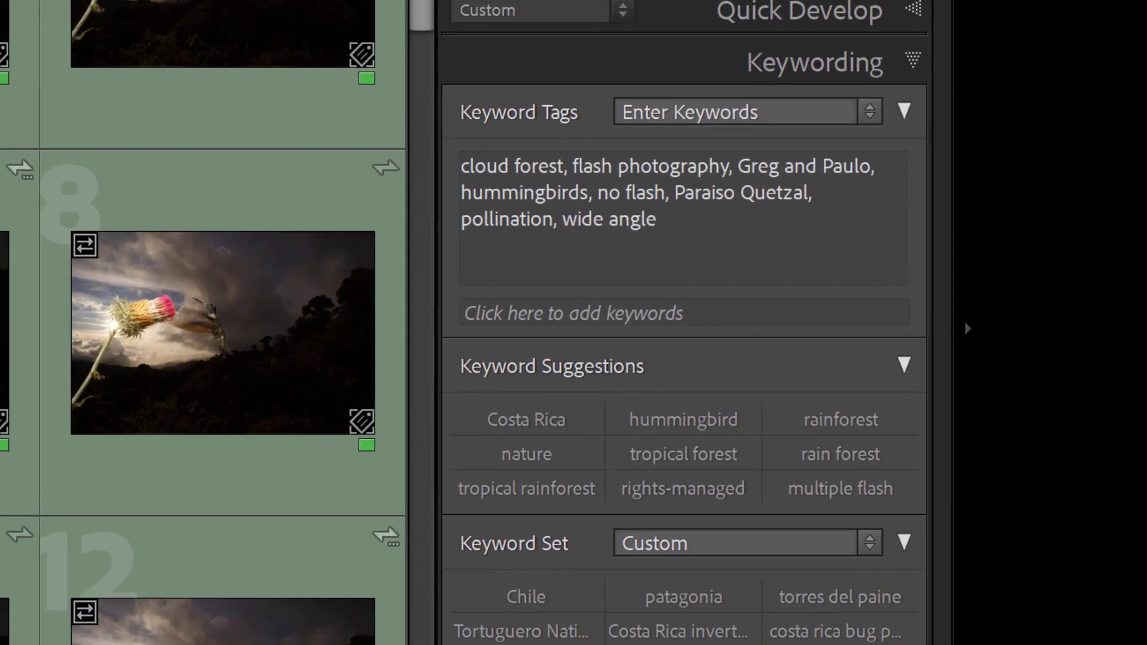
mouse_move(726, 227)
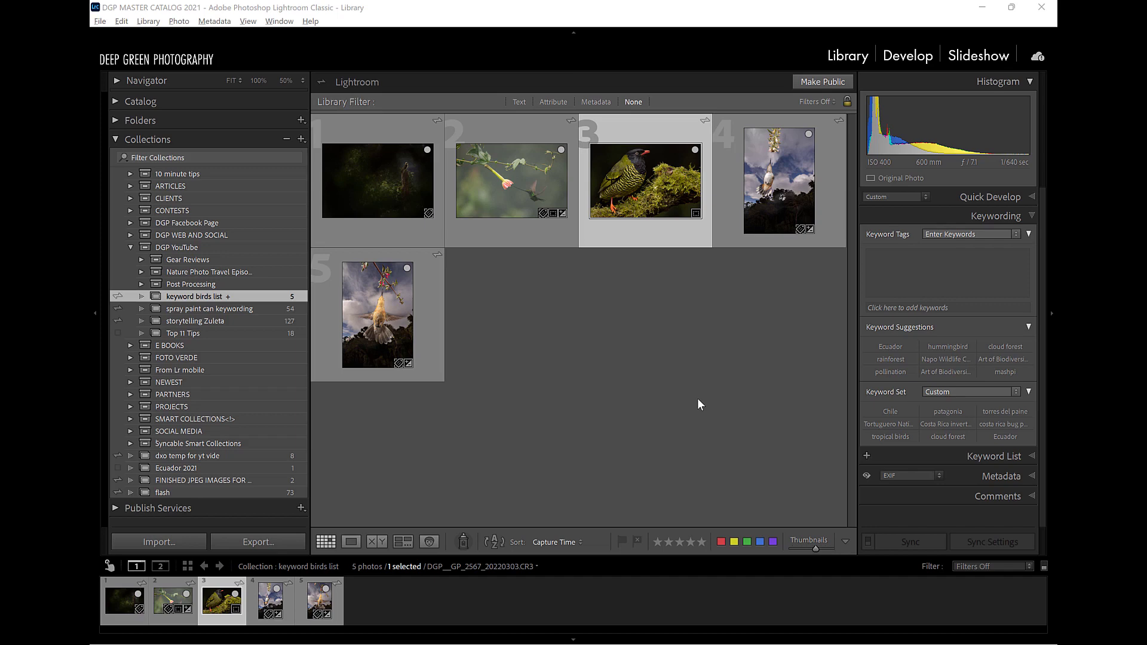
- Switch to Chrome and read the descriptions of the Birds of the World and Mammals of the World keyword lists
key("alt+Tab")
key("alt+Tab")
key("alt+Tab")
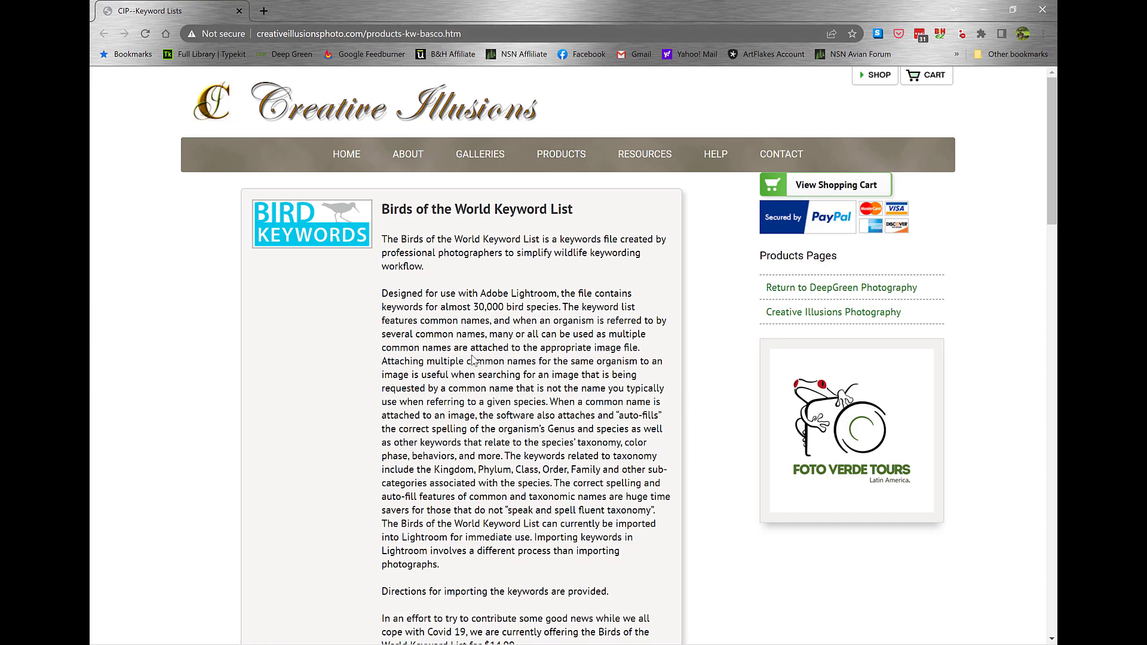
scroll(472, 359, "down", 4)
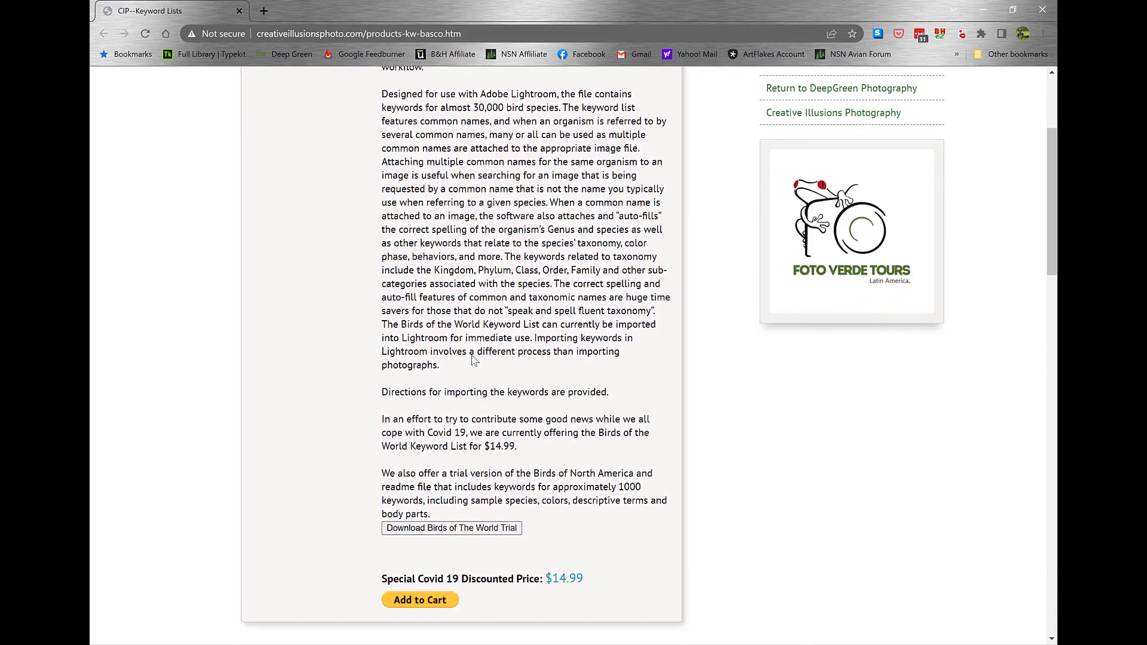
scroll(472, 359, "down", 1)
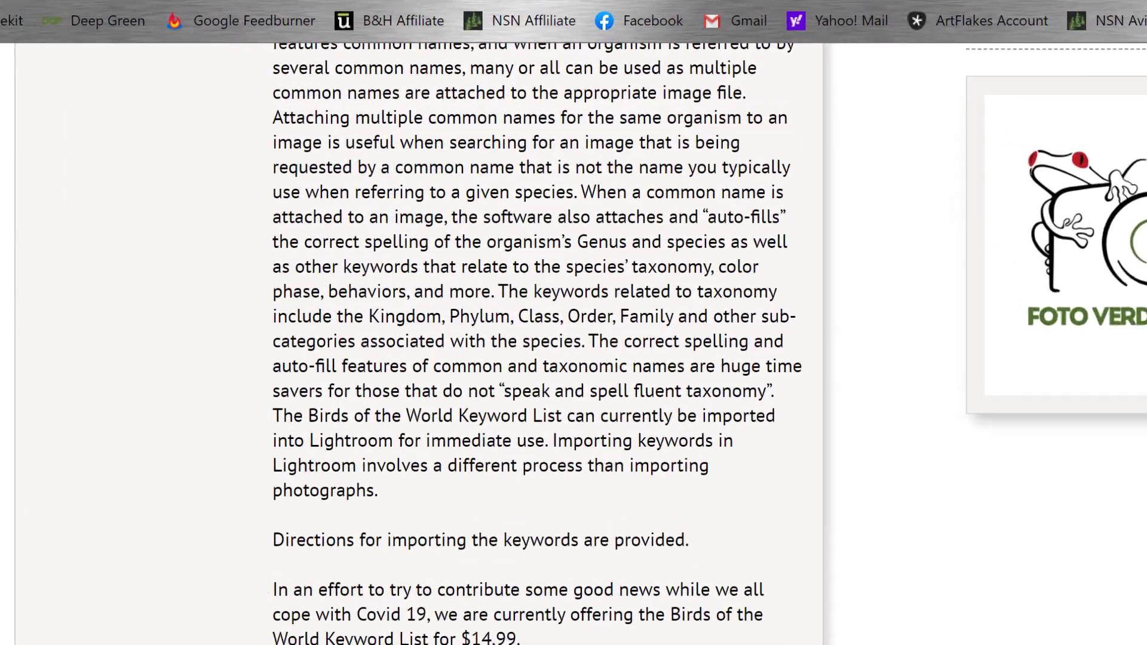
scroll(654, 410, "up", 5)
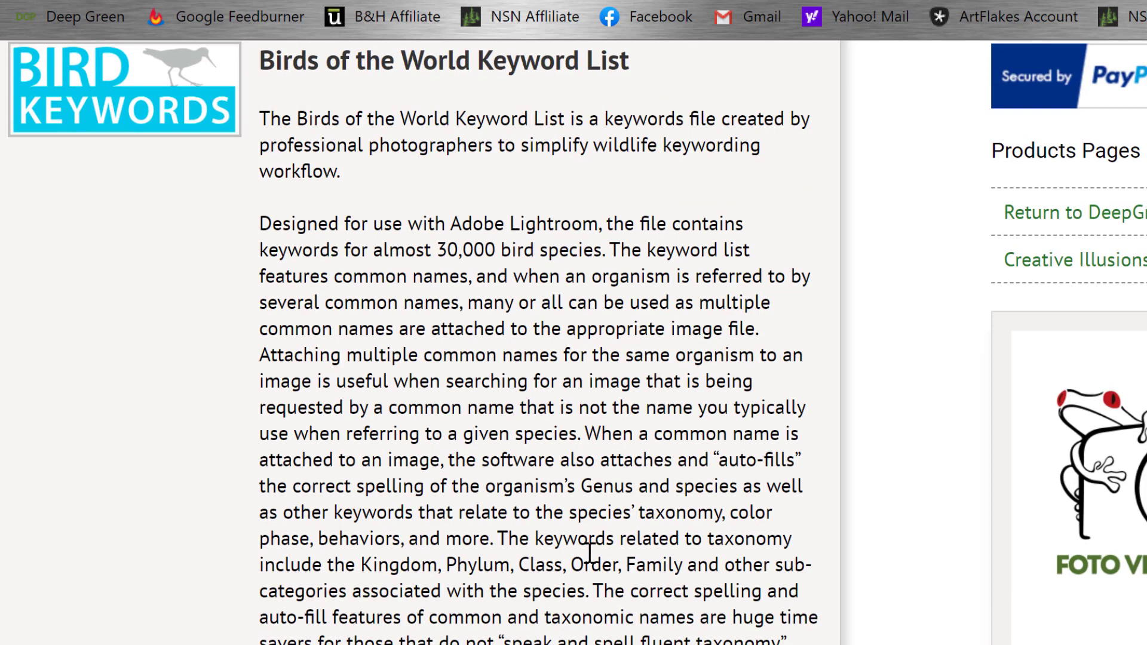
scroll(589, 553, "down", 5)
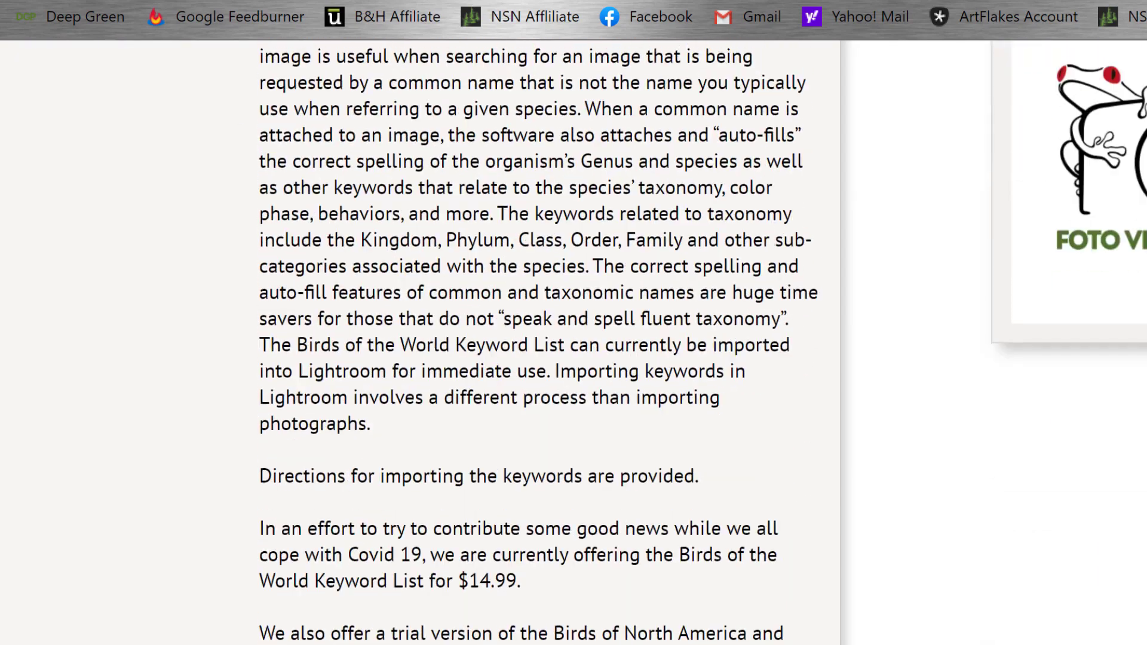
scroll(554, 343, "down", 10)
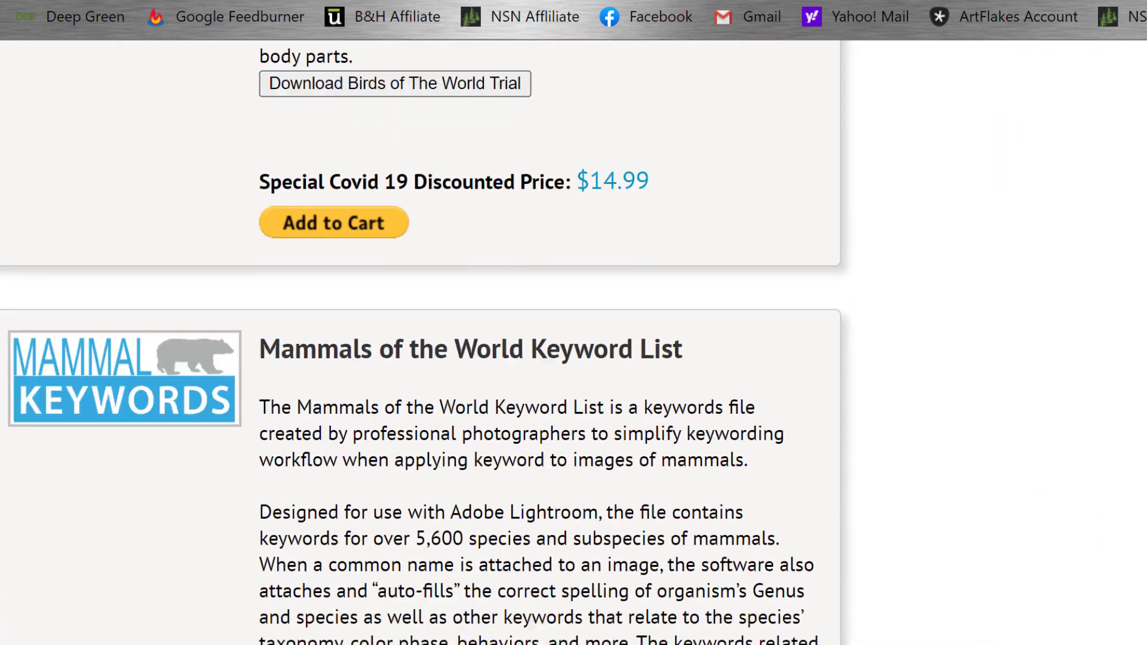
scroll(424, 341, "down", 12)
scroll(425, 341, "up", 8)
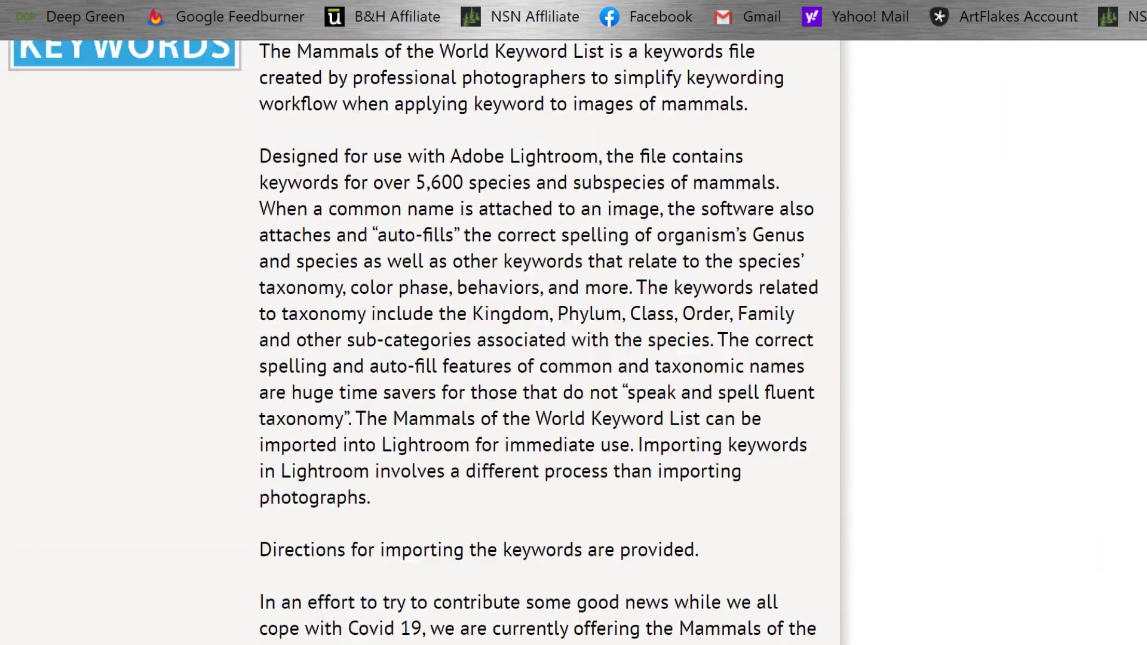
scroll(538, 358, "up", 6)
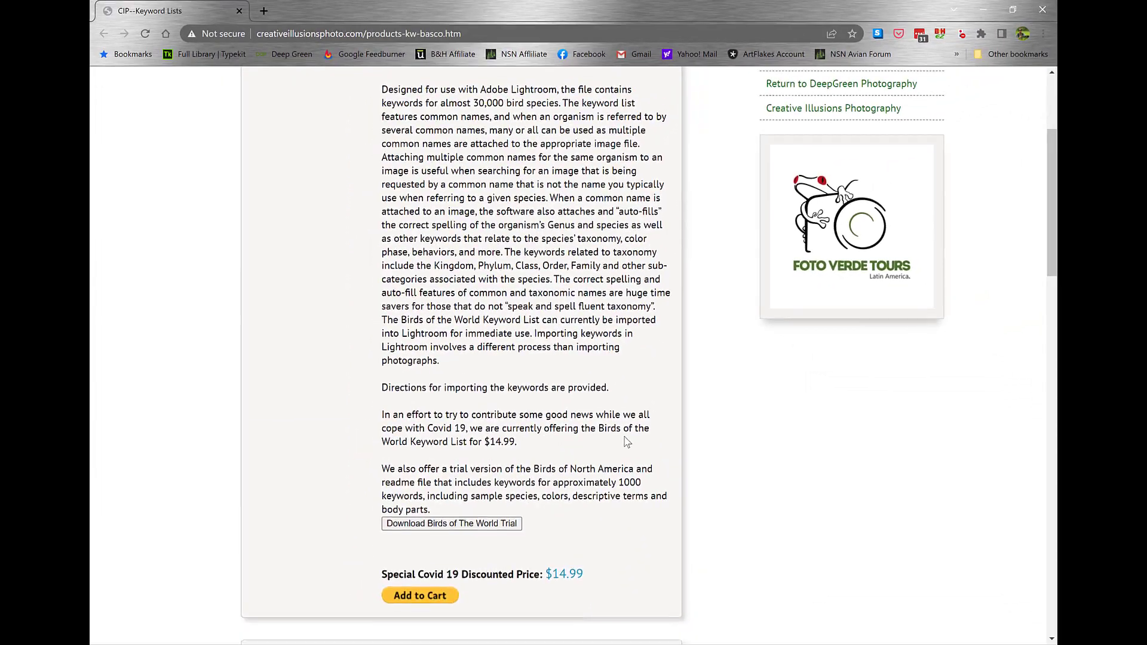
- Switch to File Explorer and open the Keyword Sets folder inside Dropbox's Lightroom > Lightroom Settings to locate the birds_of_the_world_v1_3 folder
key("alt+Tab")
key("alt+Tab")
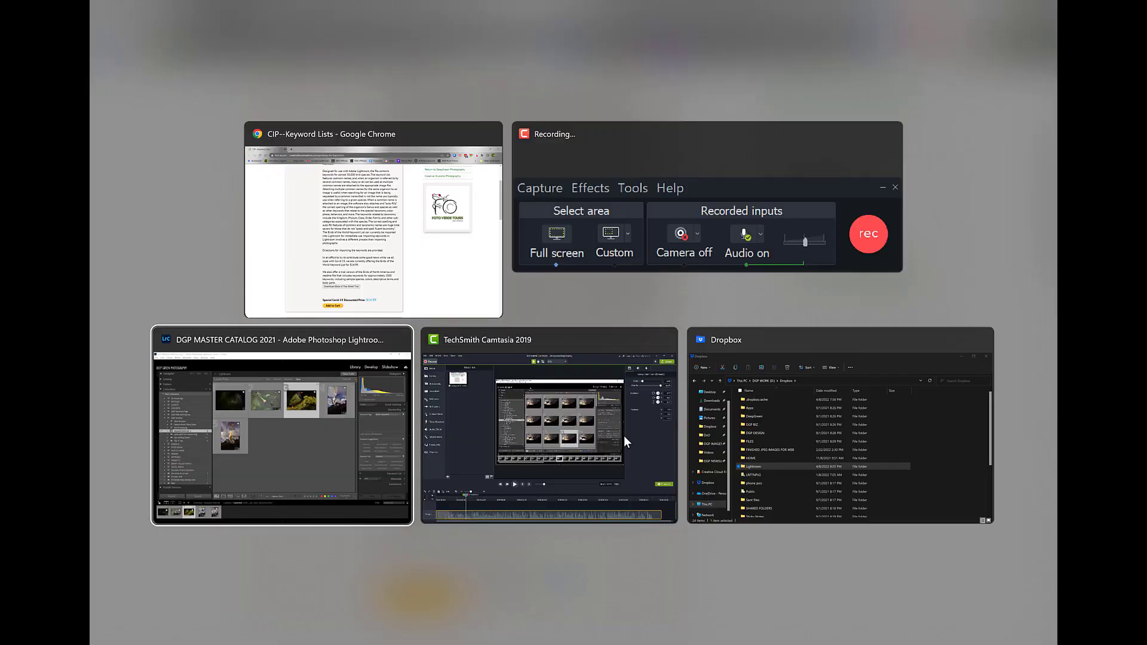
key("alt+Tab")
key("alt+Tab")
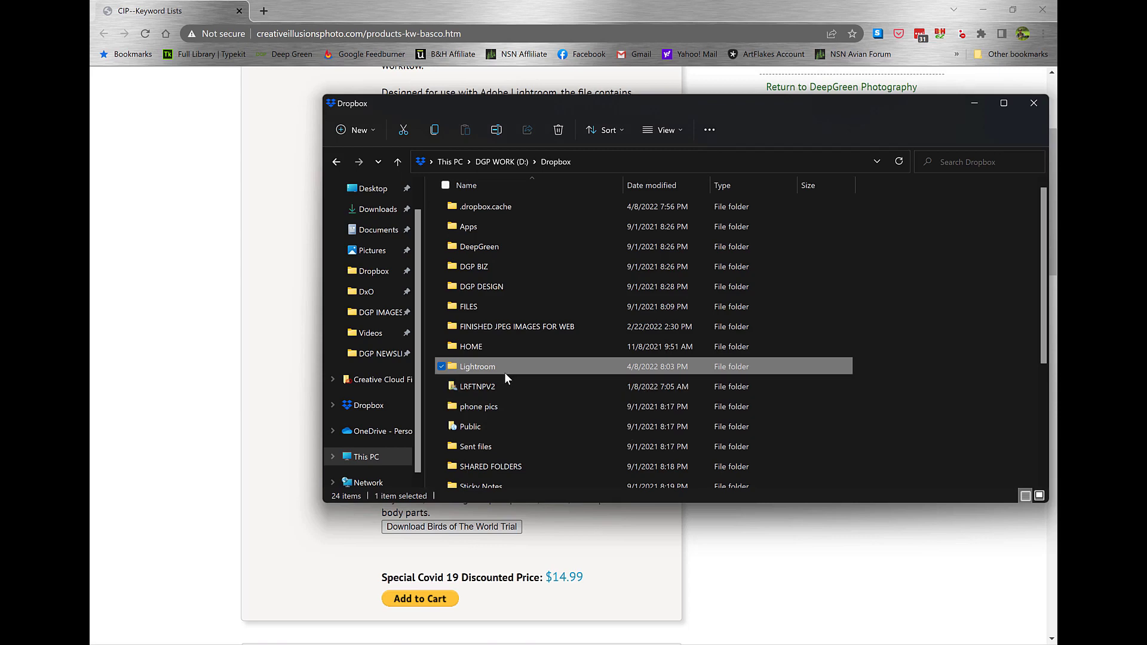
double_click(504, 372)
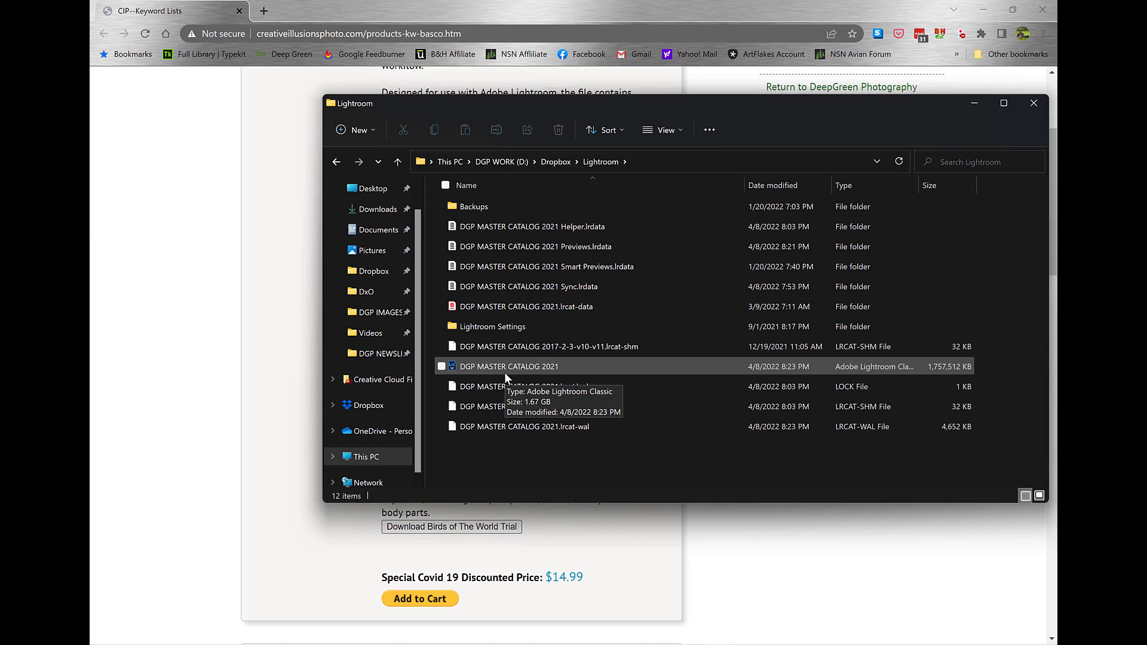
double_click(518, 331)
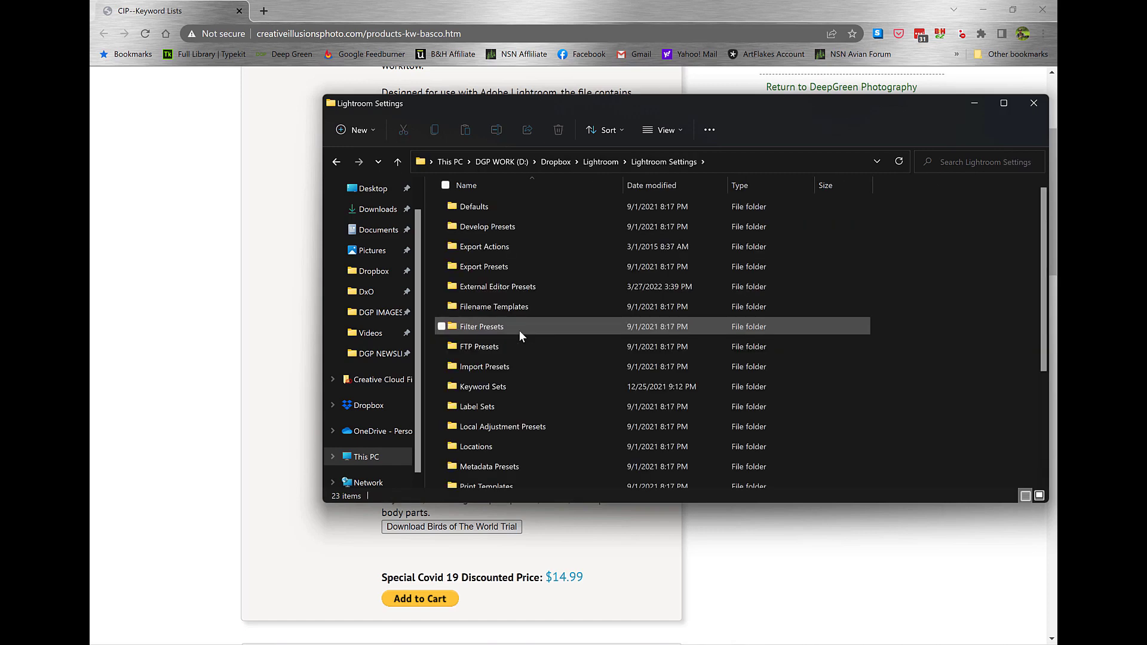
double_click(510, 388)
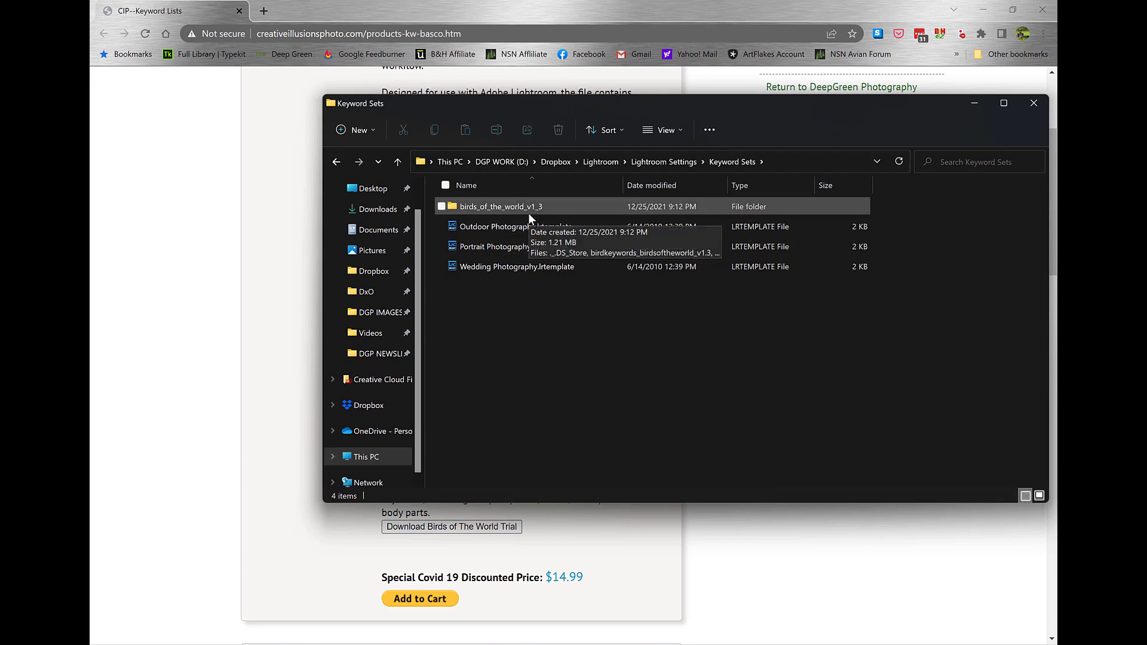
- Switch to Lightroom Classic, view the files offered for Import Keywords in birds_of_the_world_v1_3, and cancel the import
key("alt+Tab")
key("alt+Tab")
key("alt+Tab")
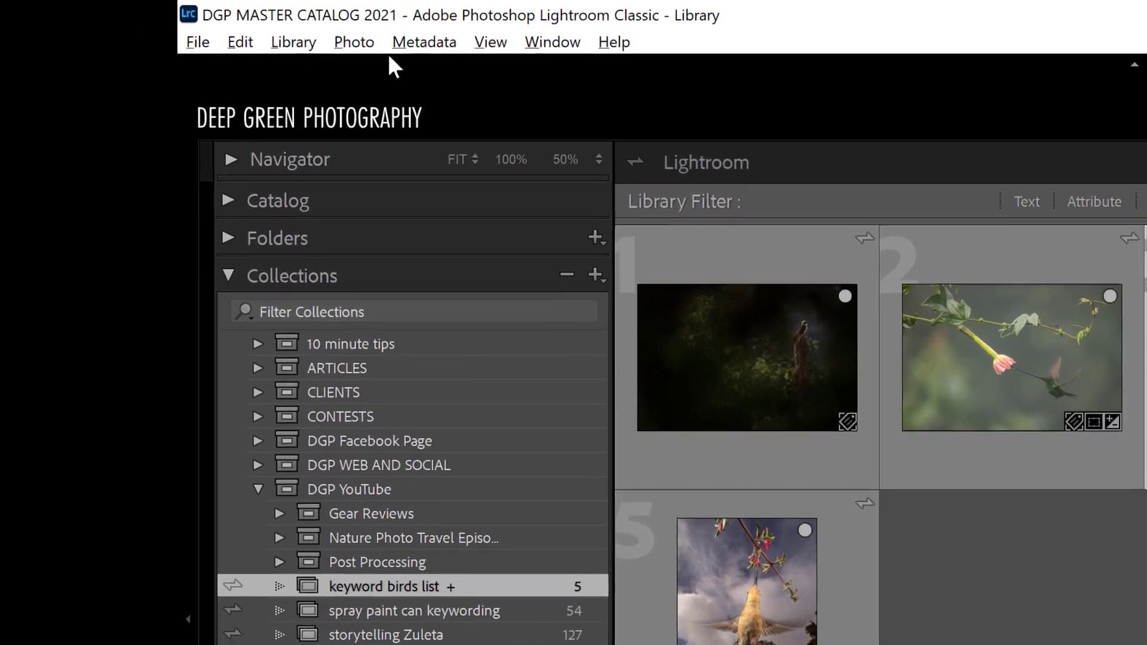
left_click(417, 43)
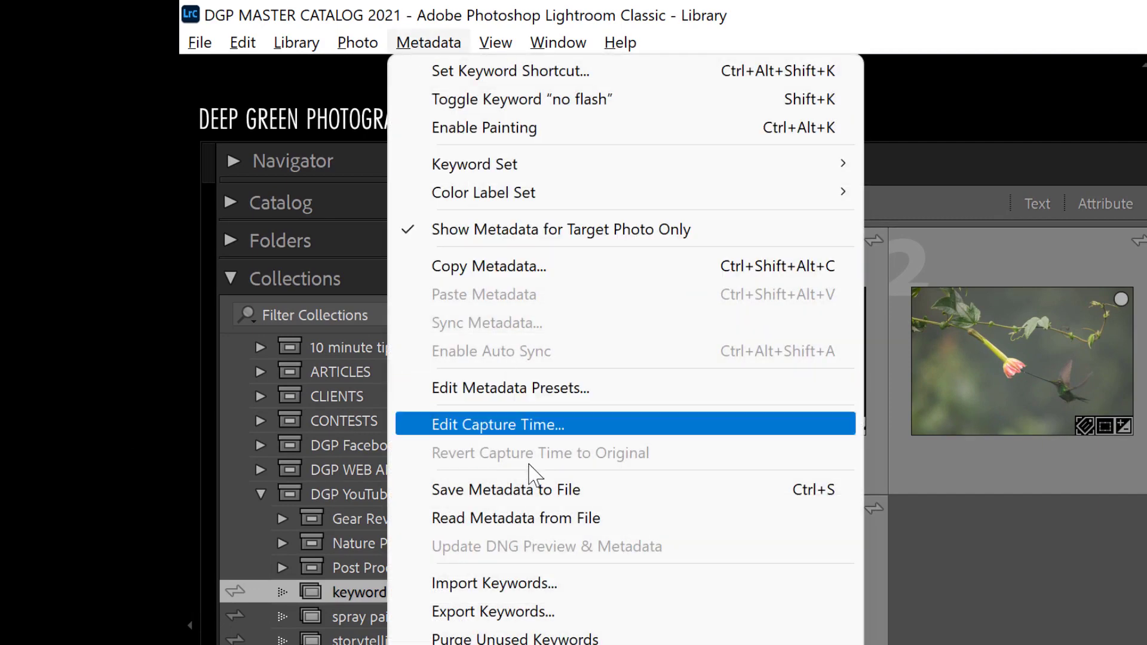
left_click(553, 583)
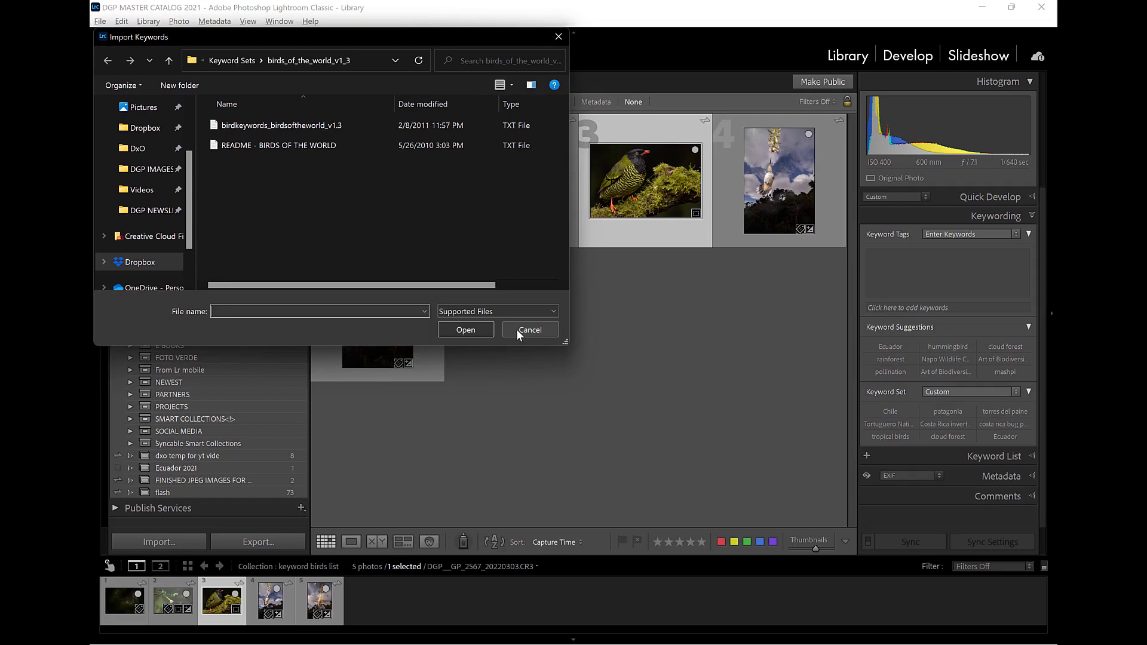
left_click(518, 330)
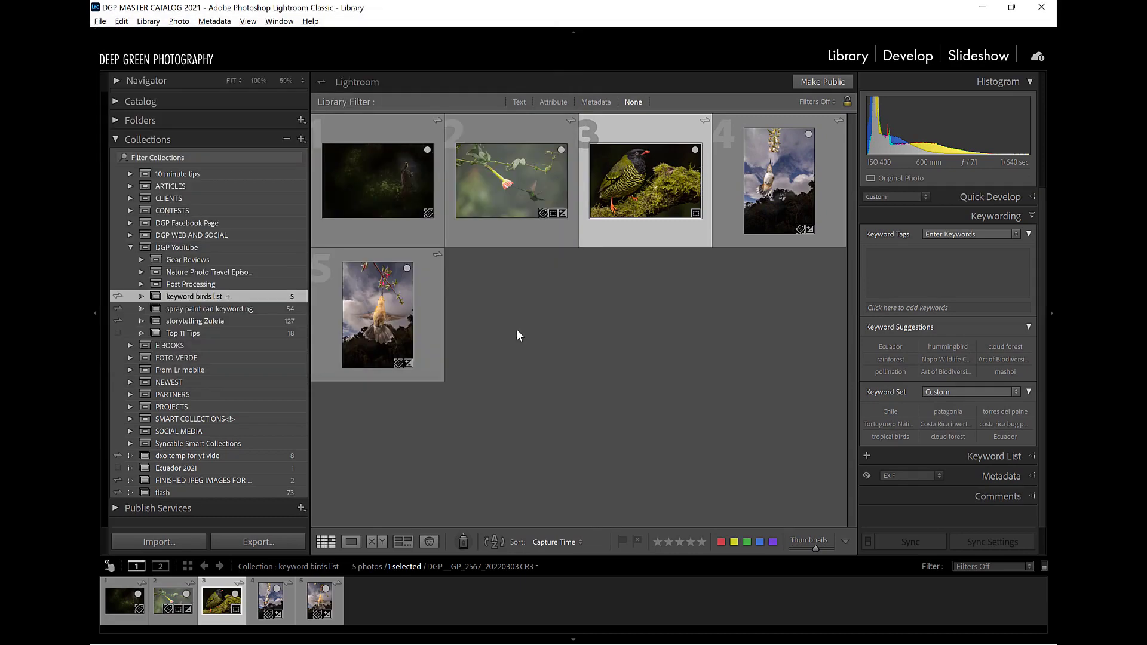
- Enlarge the grid thumbnails and add the keyword "barred fruiteater: Pipreola arcuata" to the green barred bird photo
left_click(824, 547)
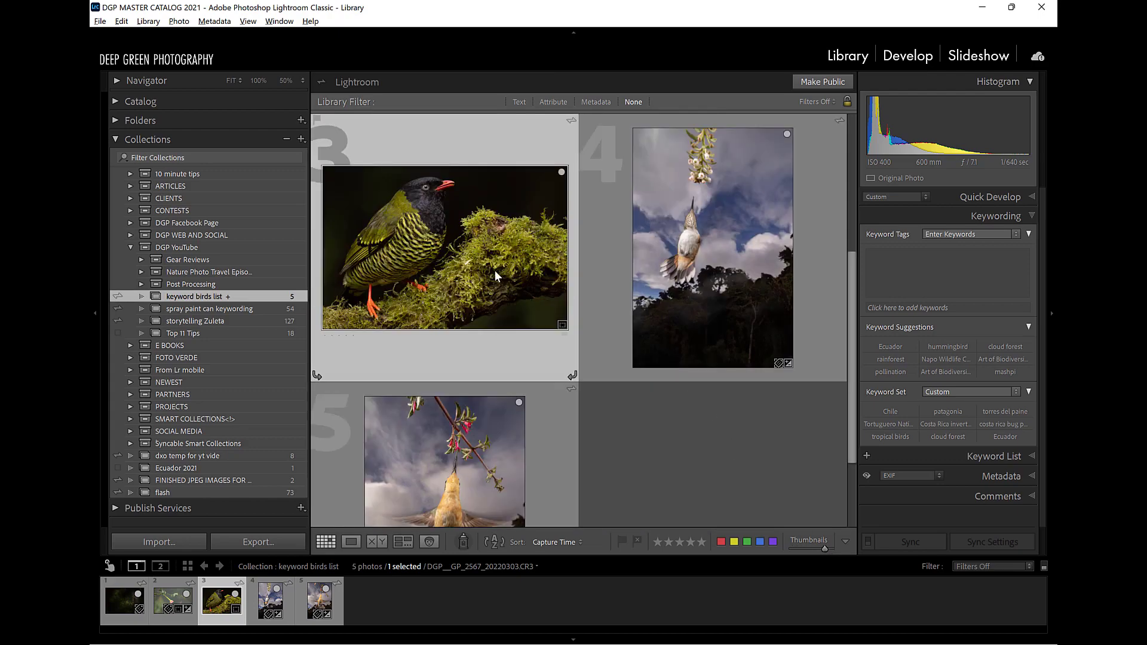
left_click(877, 261)
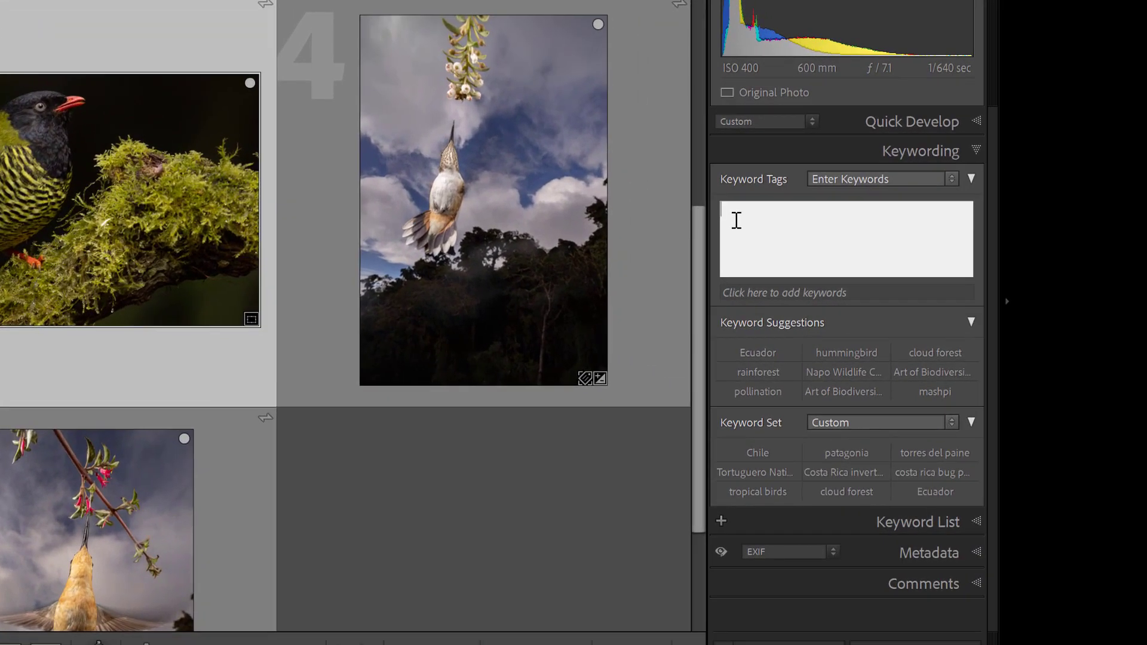
type("bar")
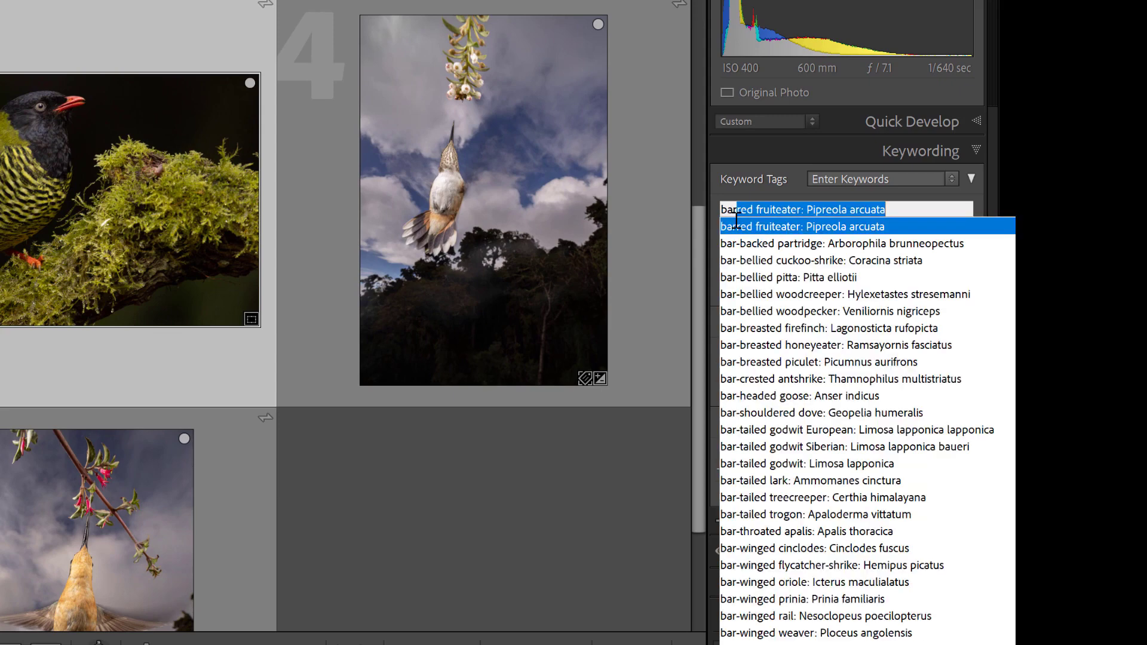
type("r")
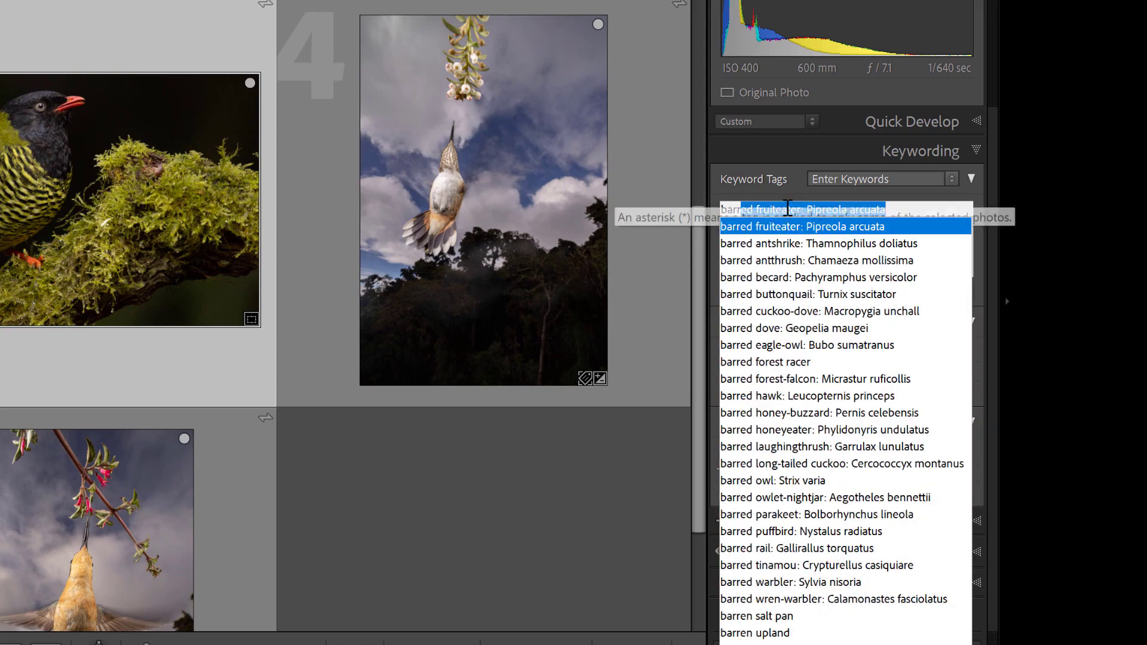
key("Return")
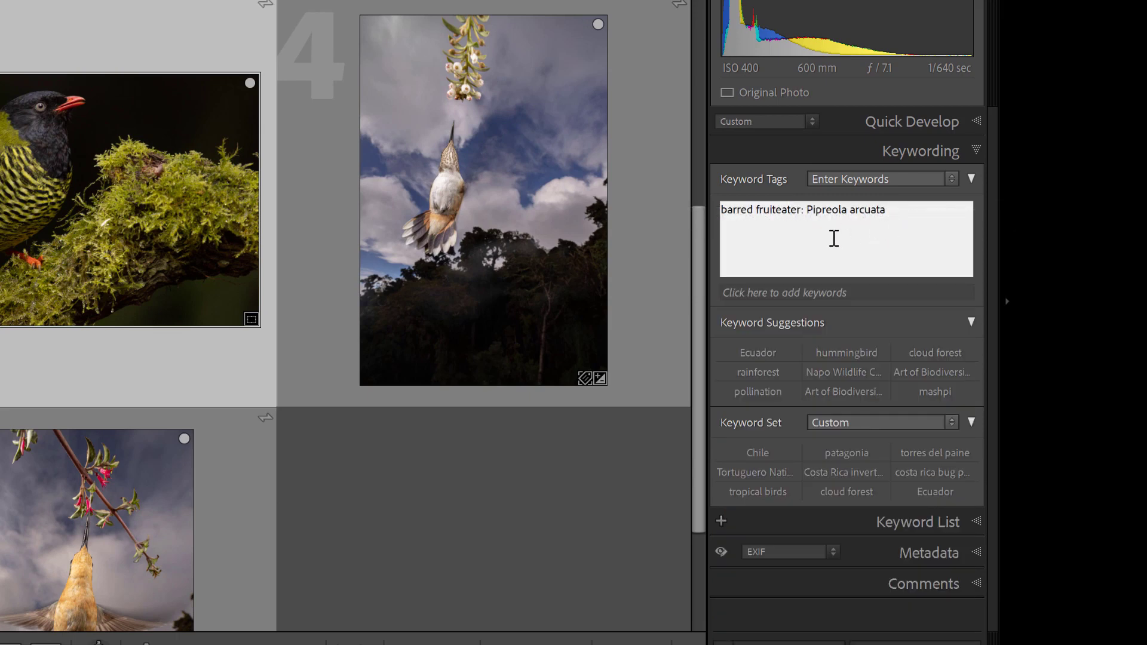
- Add the keyword "volcano hummingbird Heliotrope-throated: Selasphorus flammula torridus" to the photo of the hummingbird below the hanging white flowers
left_click(531, 248)
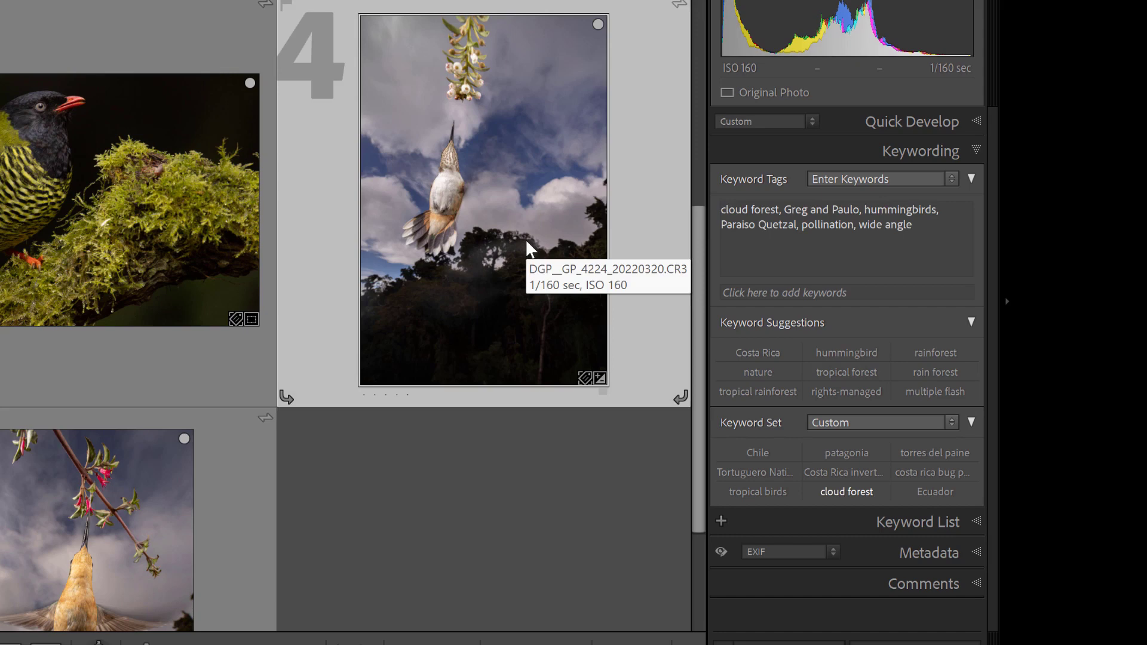
left_click(922, 227)
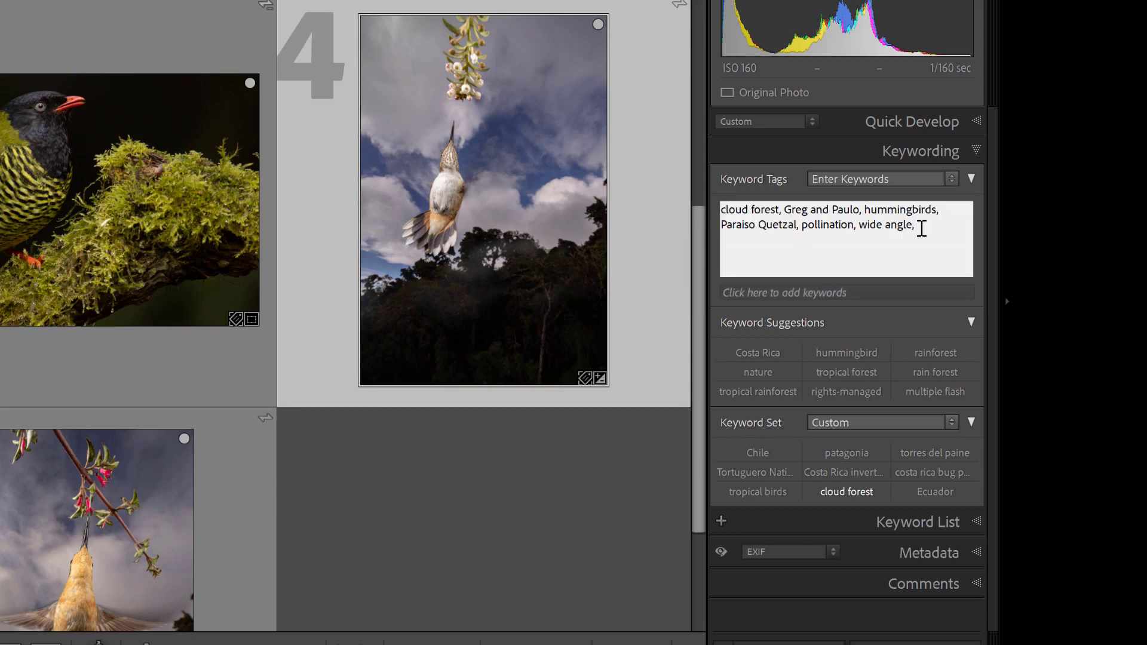
type("Volca")
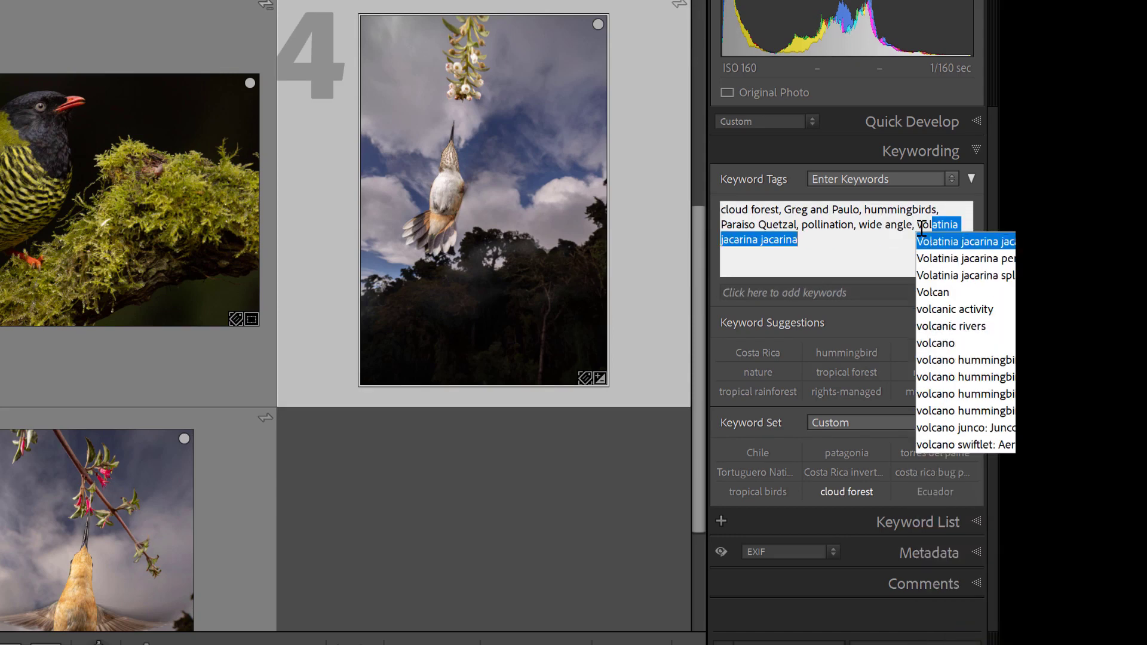
type("no")
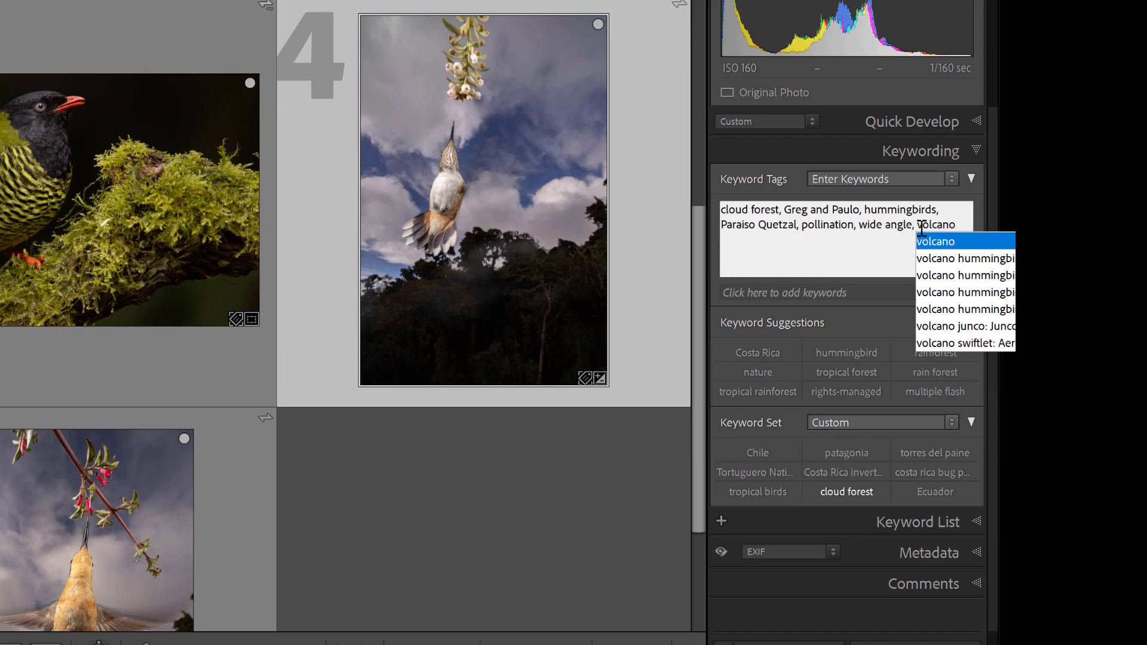
left_click(936, 260)
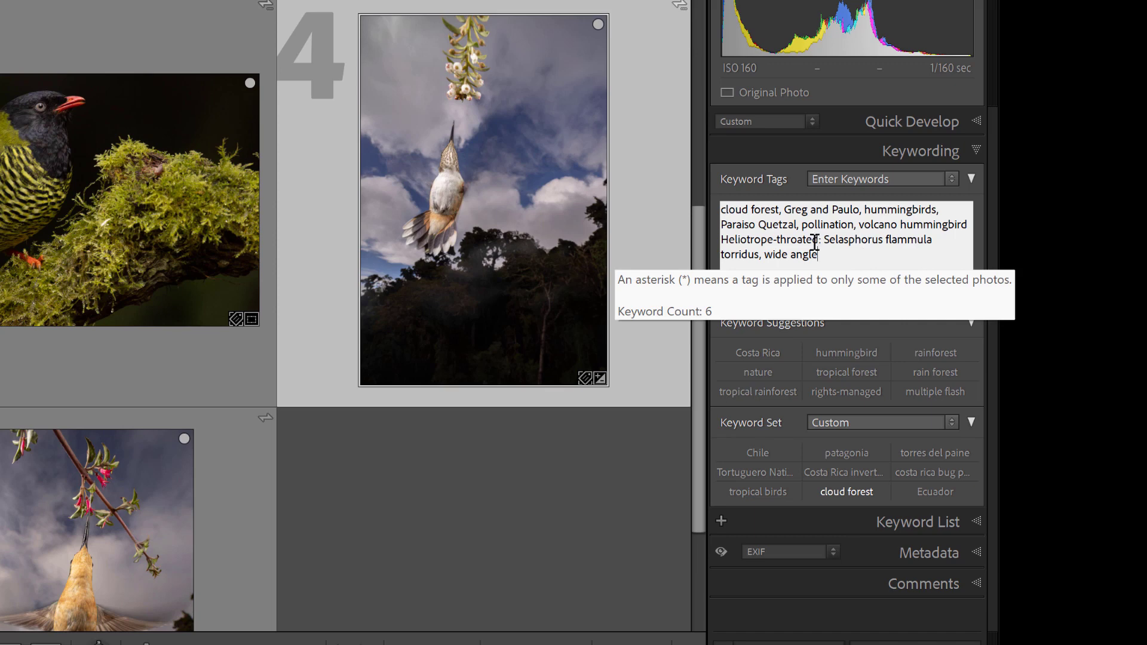
- Add the keyword "white-throated mountain gem" to the photo of the orange-breasted hummingbird feeding at the red flowers
left_click(102, 549)
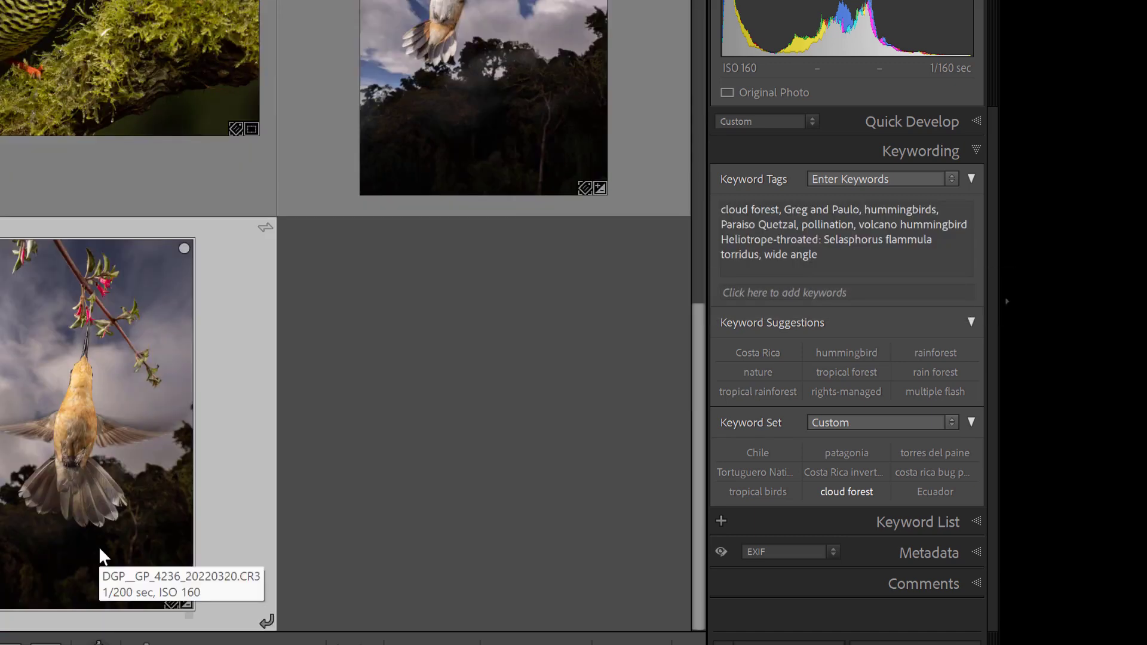
left_click(836, 222)
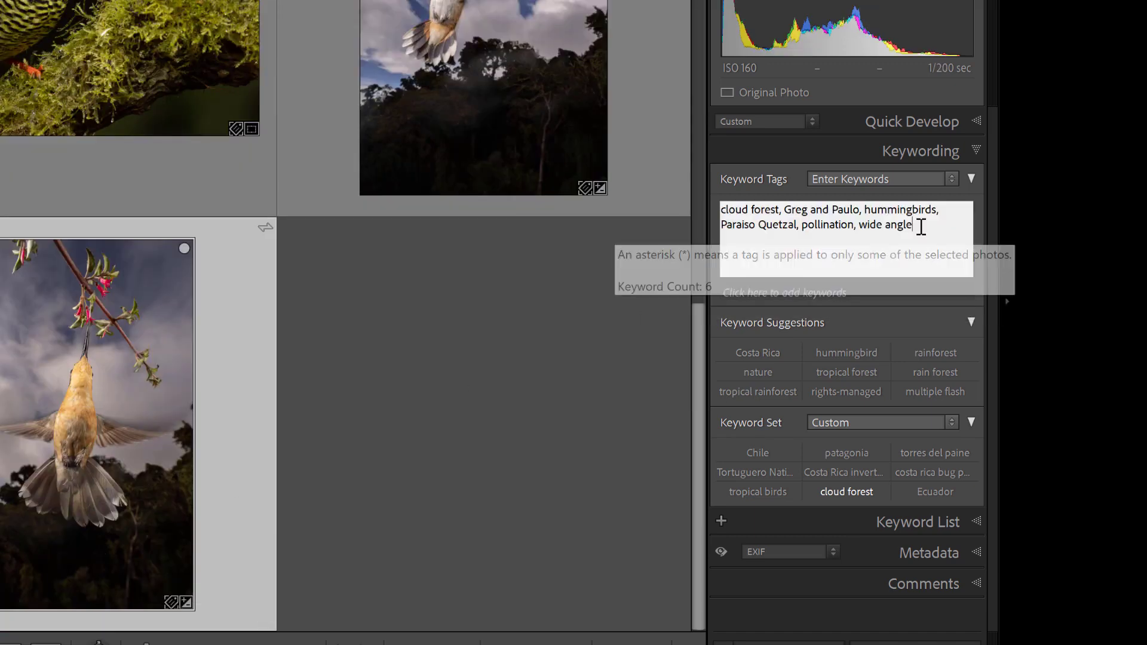
type(", ")
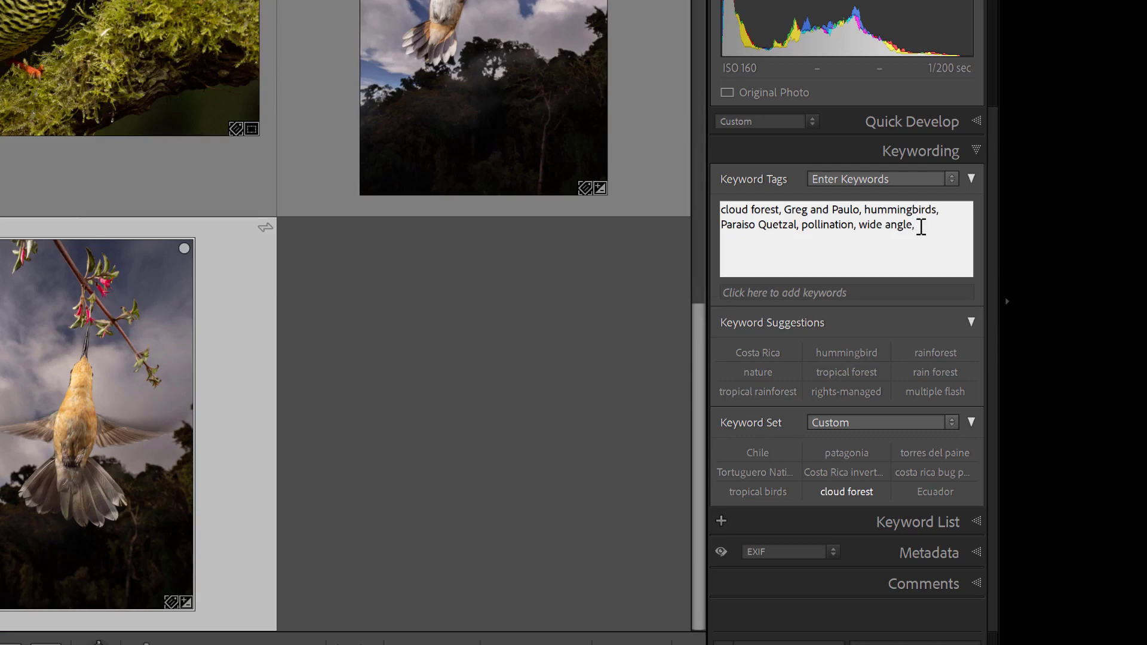
type("White-")
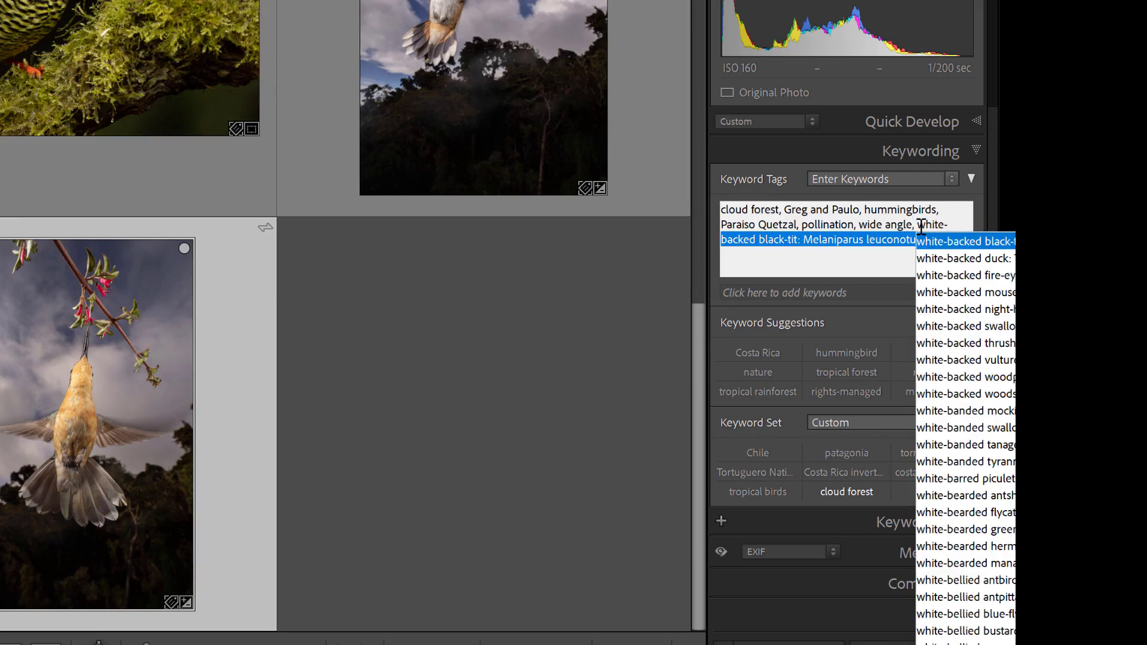
type("throat")
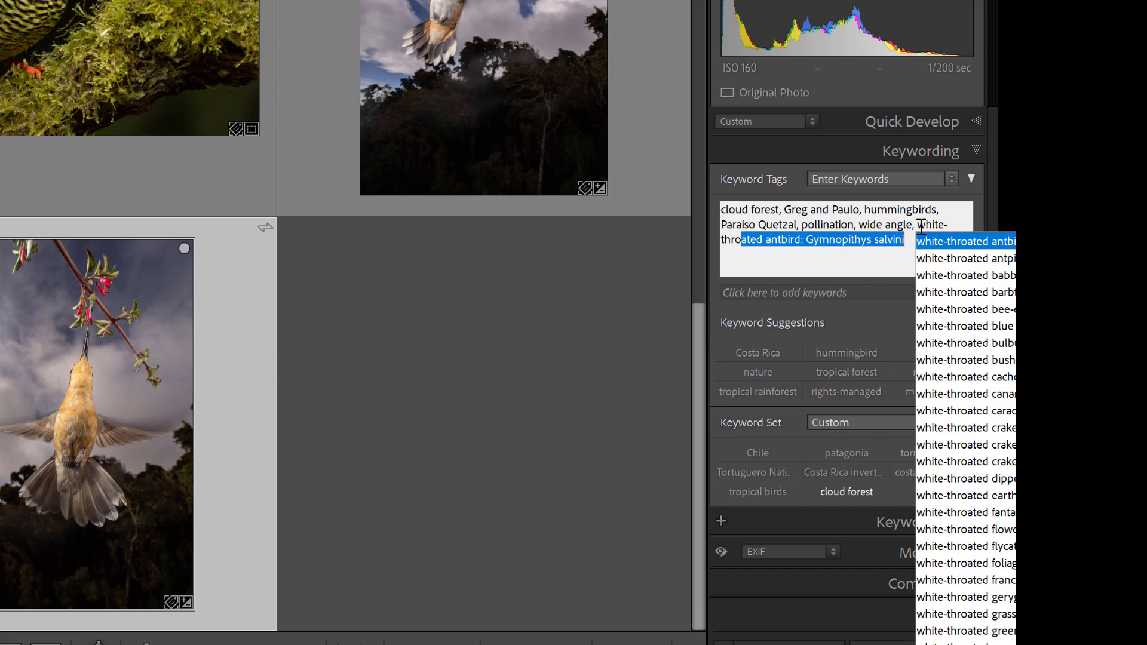
type("ed m")
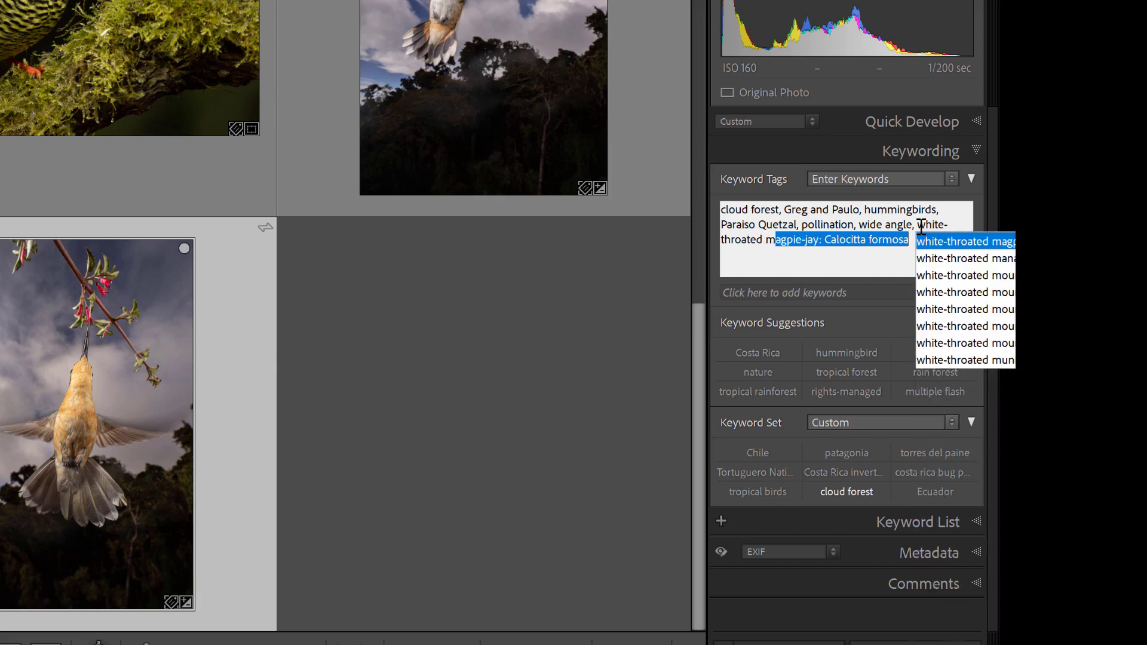
type("ountain")
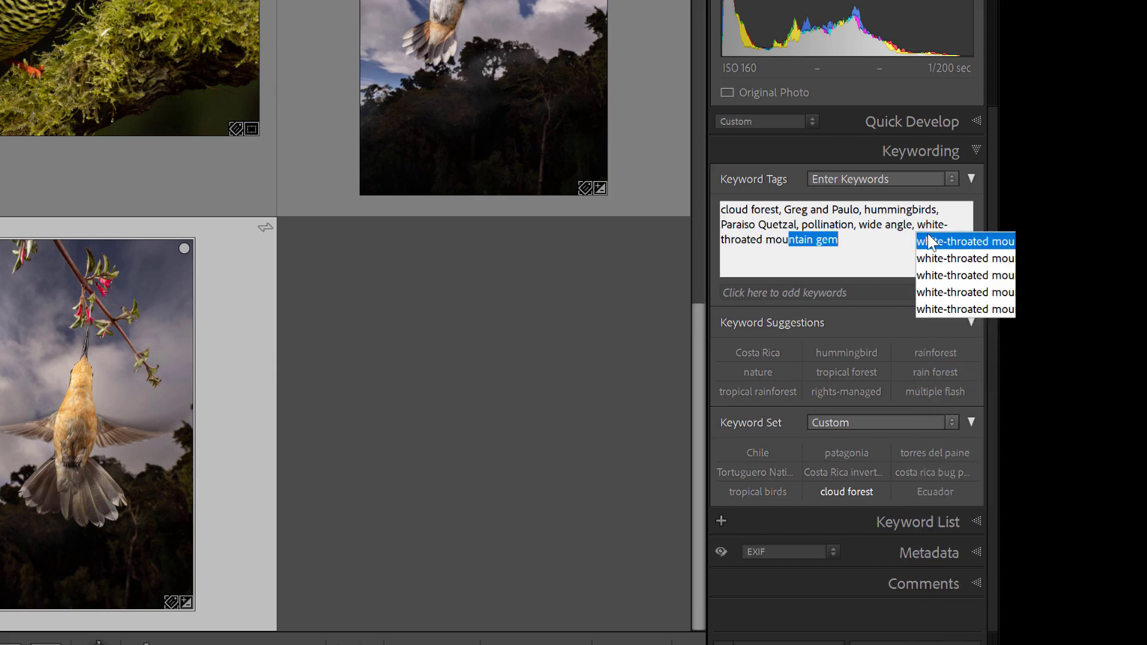
left_click(930, 242)
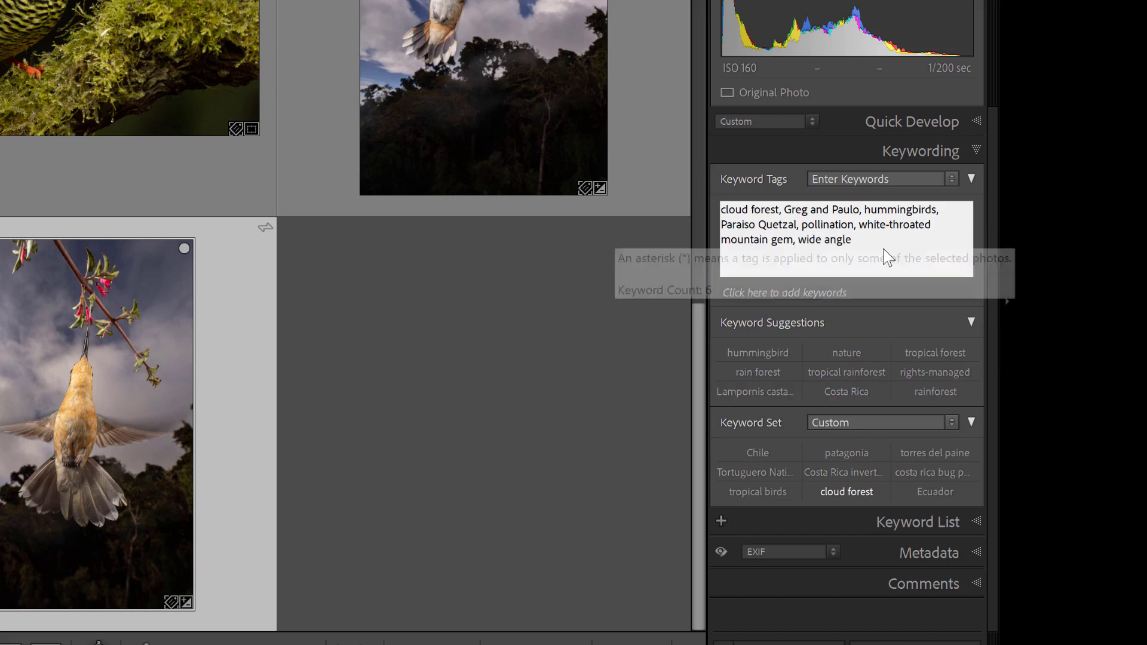
- Open the dark photo of the bird on the stump, add the keyword "laughing falcon: Herpetotheres cachinnans", and return to the grid
scroll(444, 263, "up", 5)
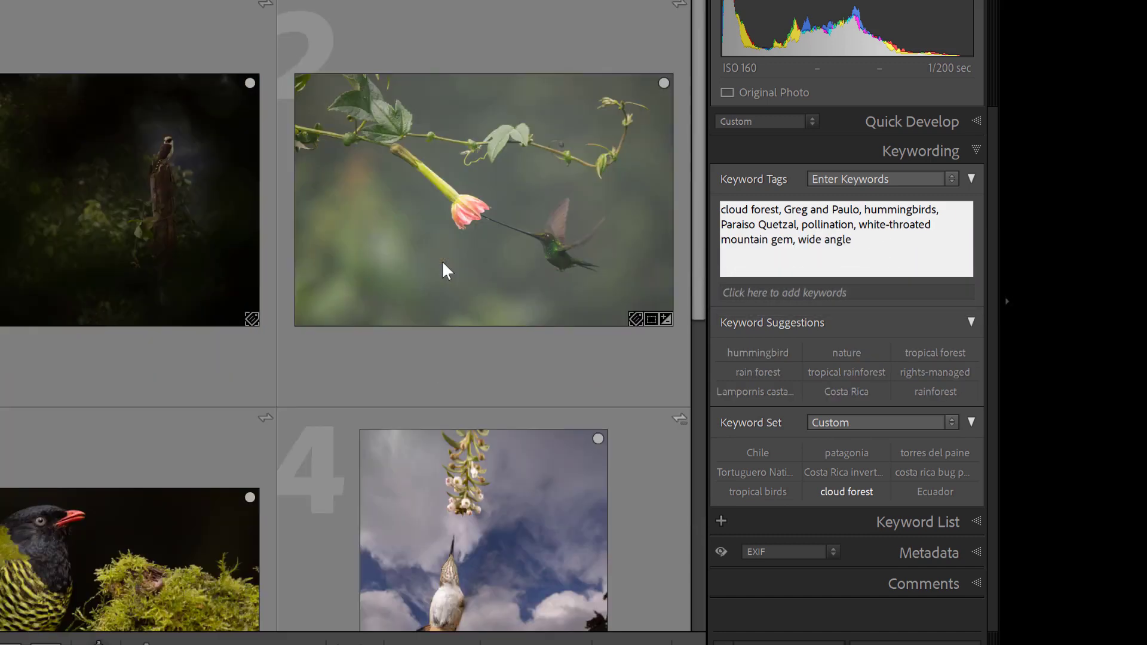
left_click(143, 229)
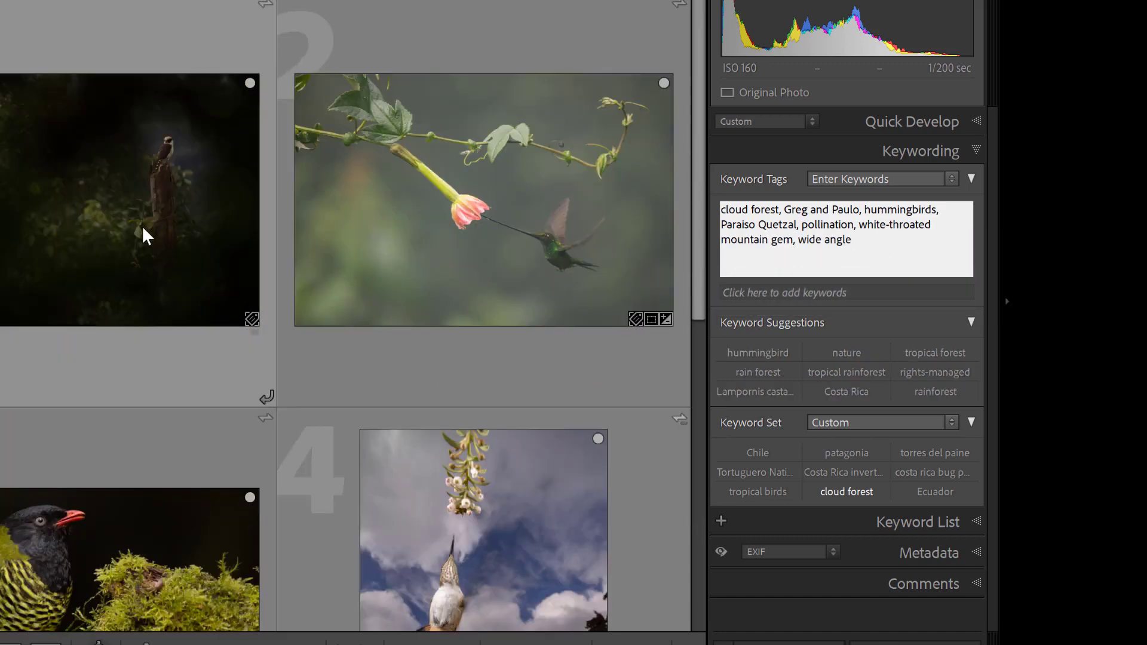
double_click(142, 229)
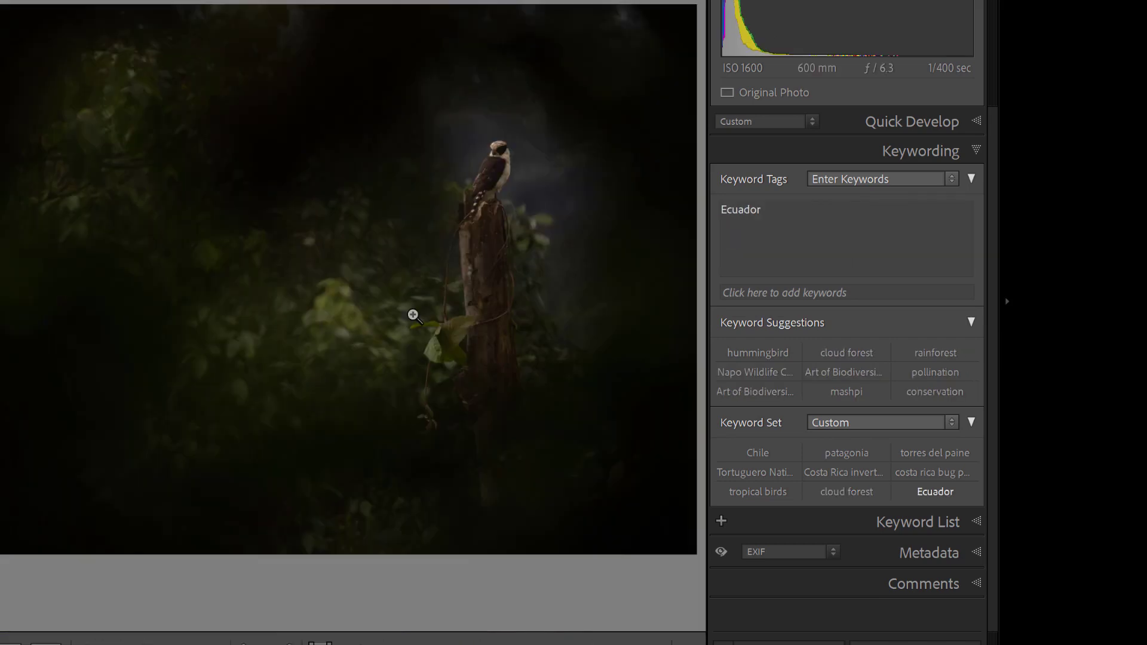
left_click(749, 261)
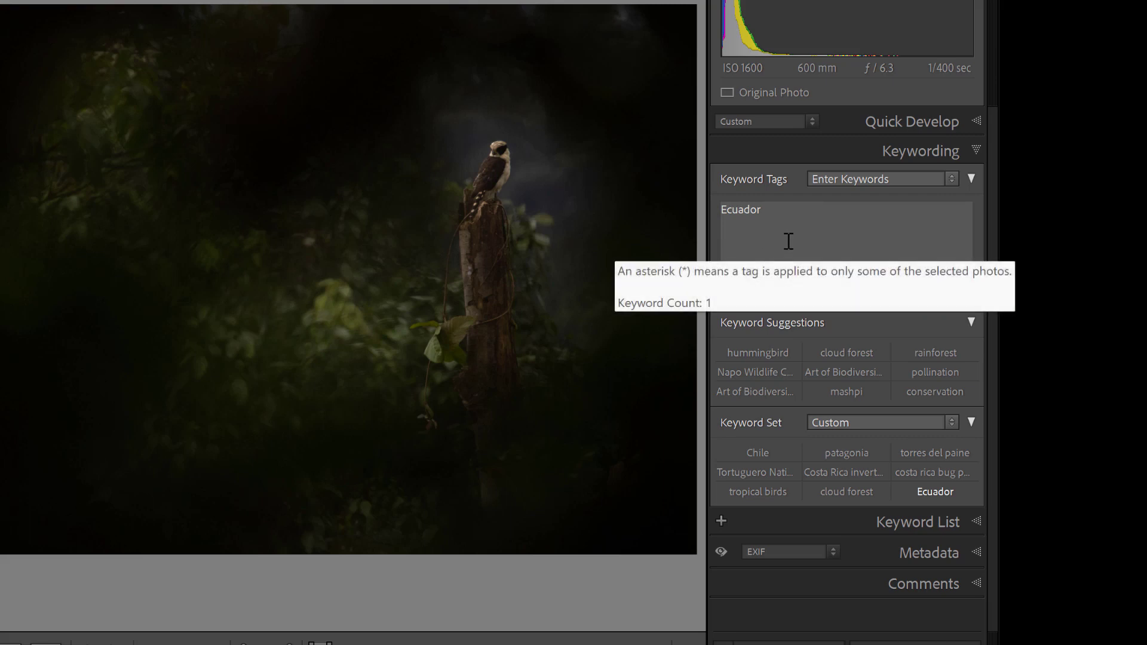
left_click(782, 216)
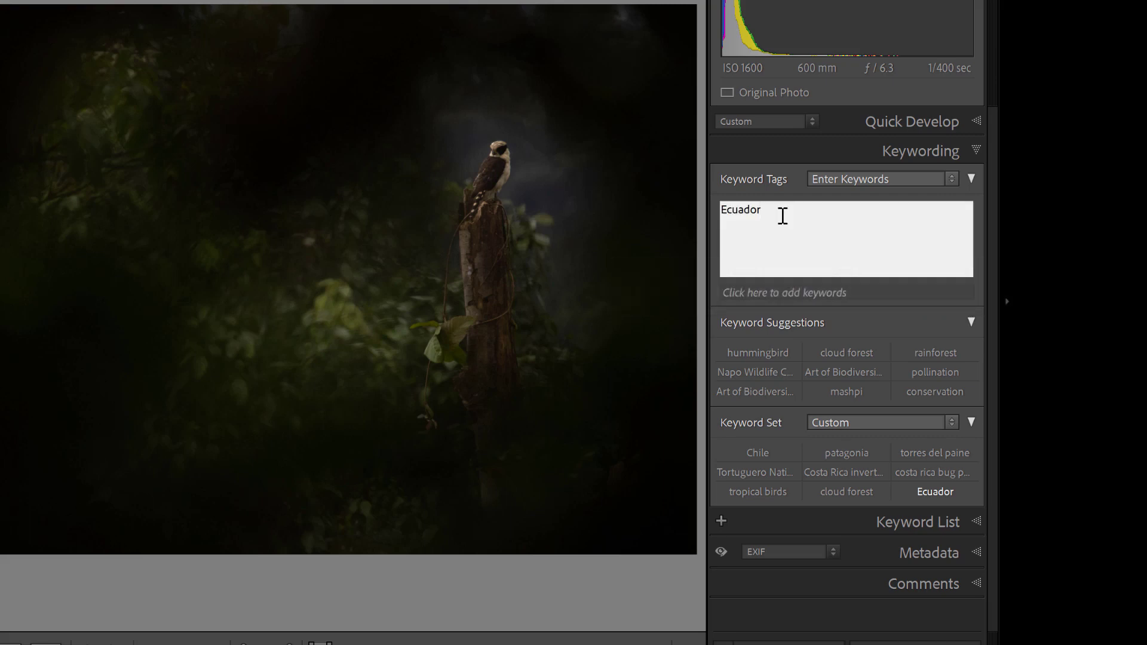
type(", laughing dove: Streptopelia senegalensis")
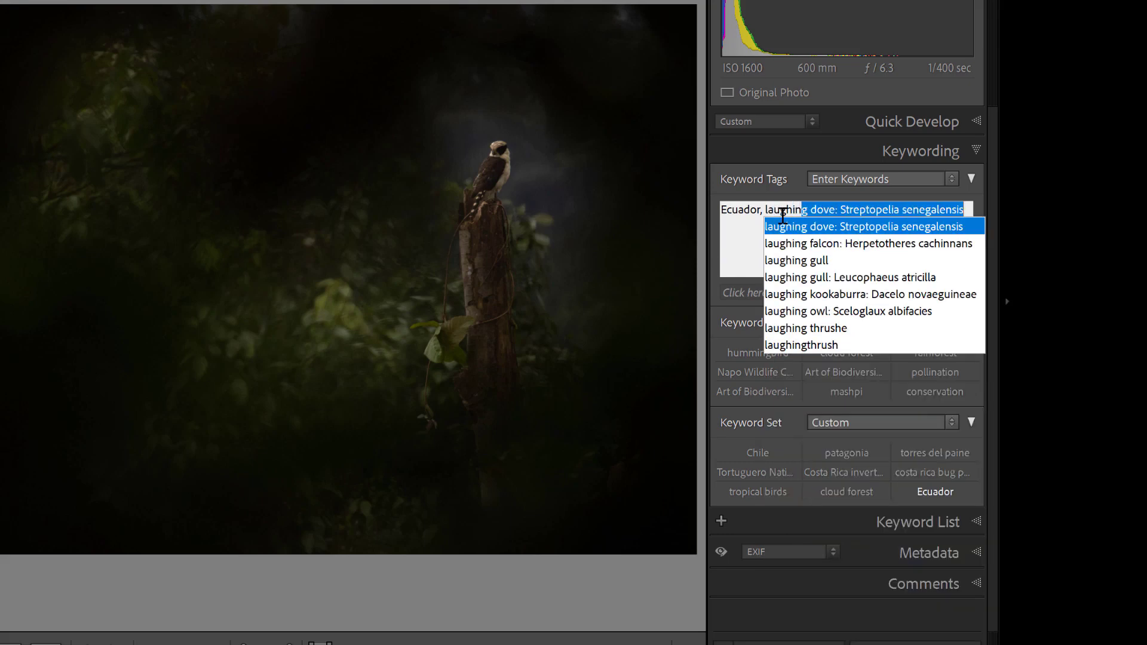
left_click(800, 243)
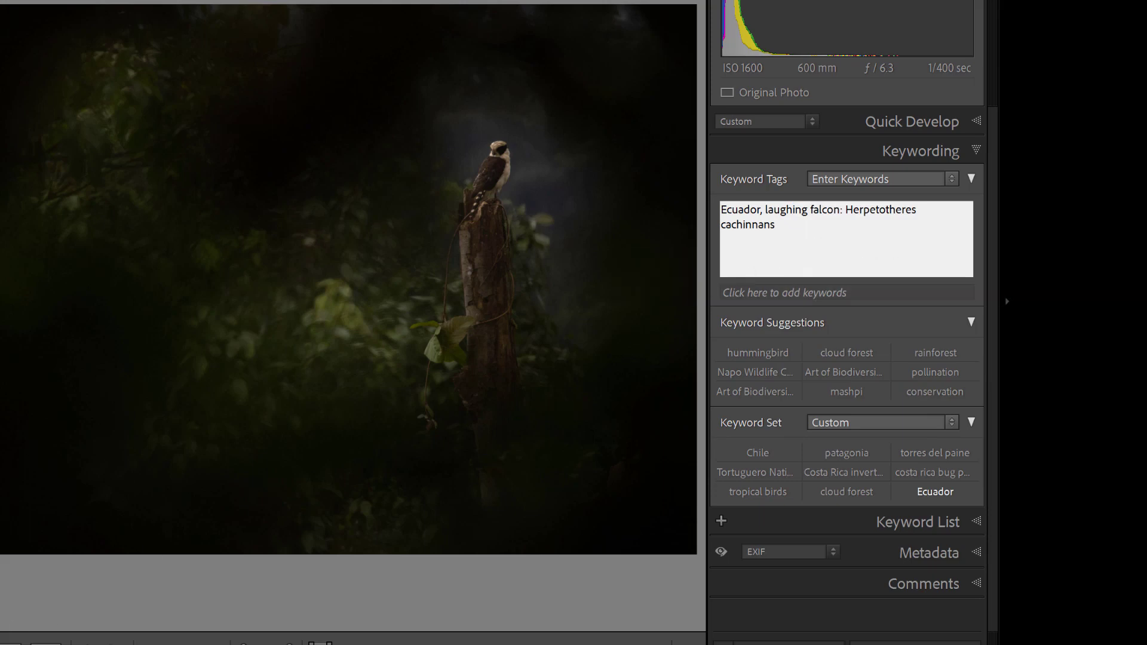
key("Return")
key("g")
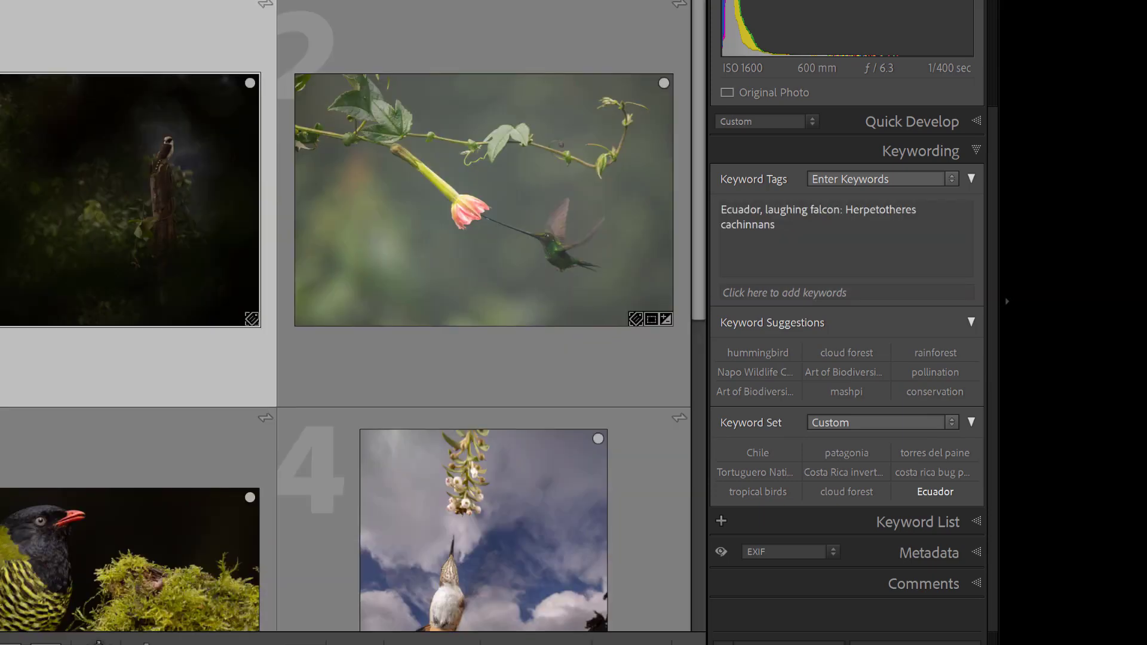
- Open the photo of the green hummingbird at the pink flower, add the keyword "sword-billed hummingbird: Ensifera ensifera", and return to the grid
double_click(416, 305)
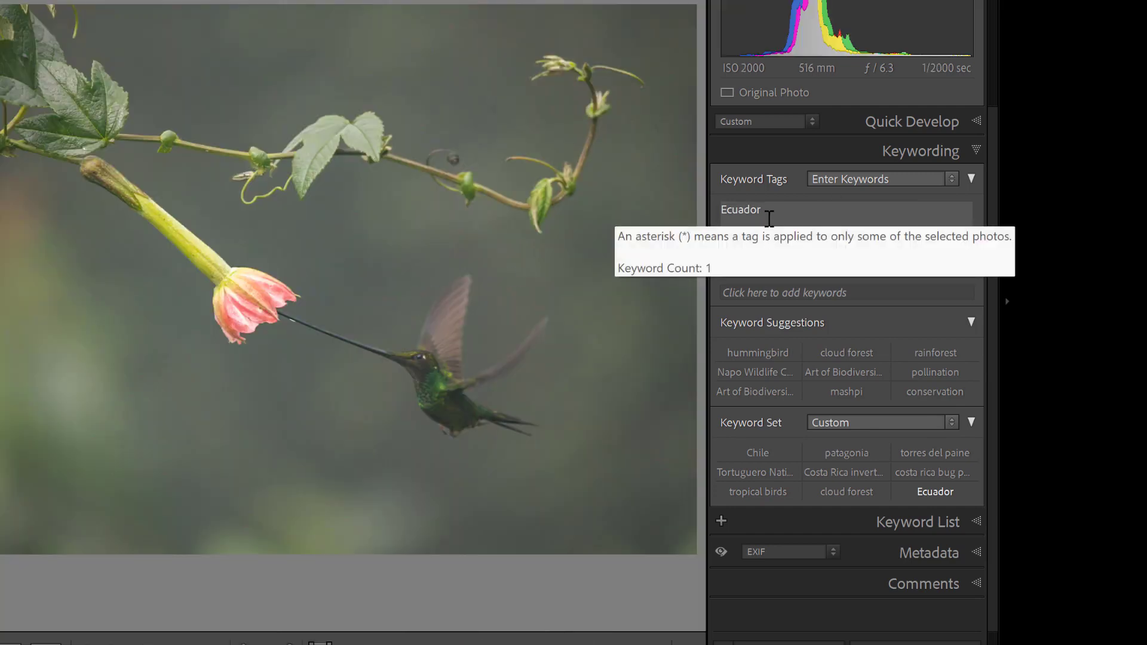
left_click(769, 219)
type(", sword-billed hummingbird: Ensifera ensifera")
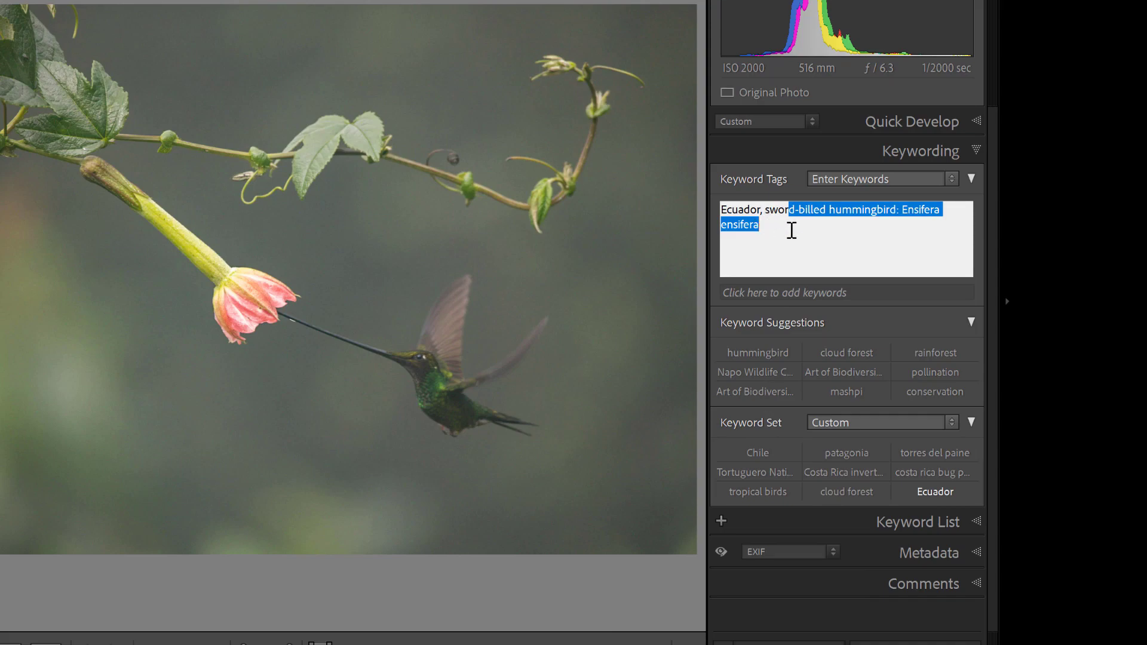
key("Return")
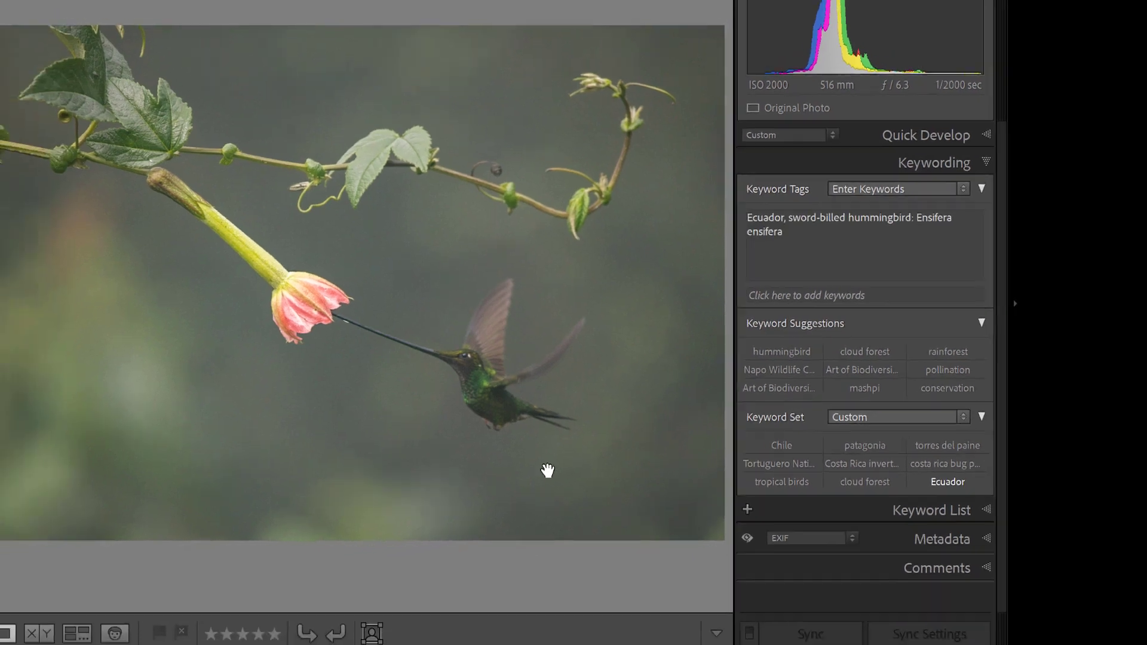
mouse_move(548, 470)
left_mouse_down()
mouse_move(535, 472)
mouse_move(548, 471)
left_mouse_up()
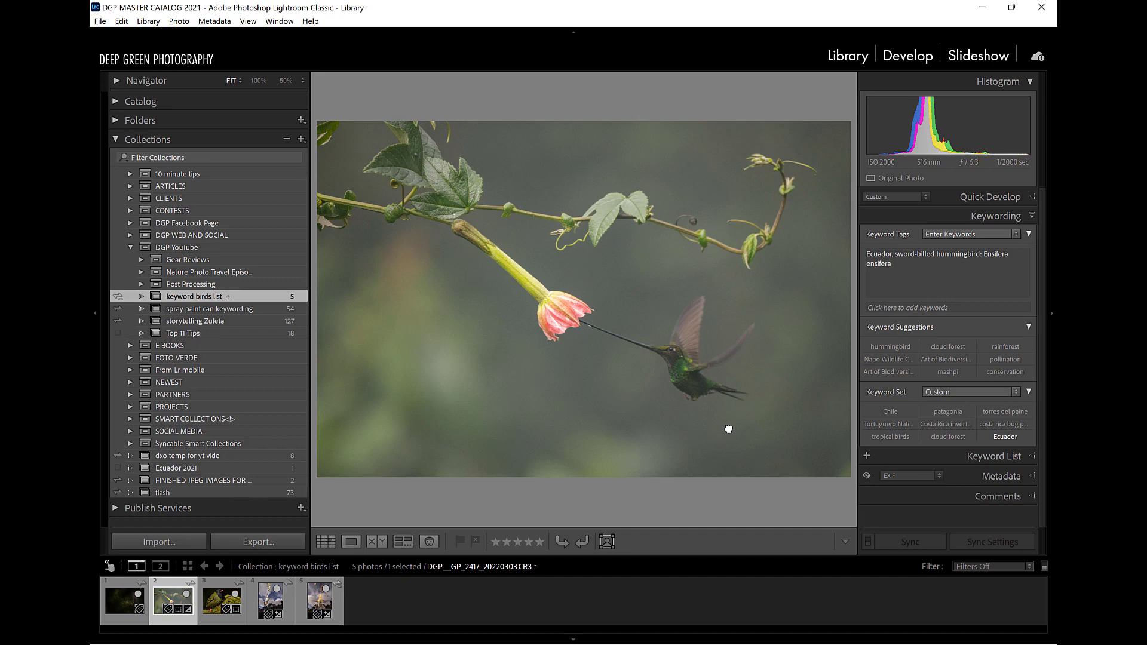
key("g")
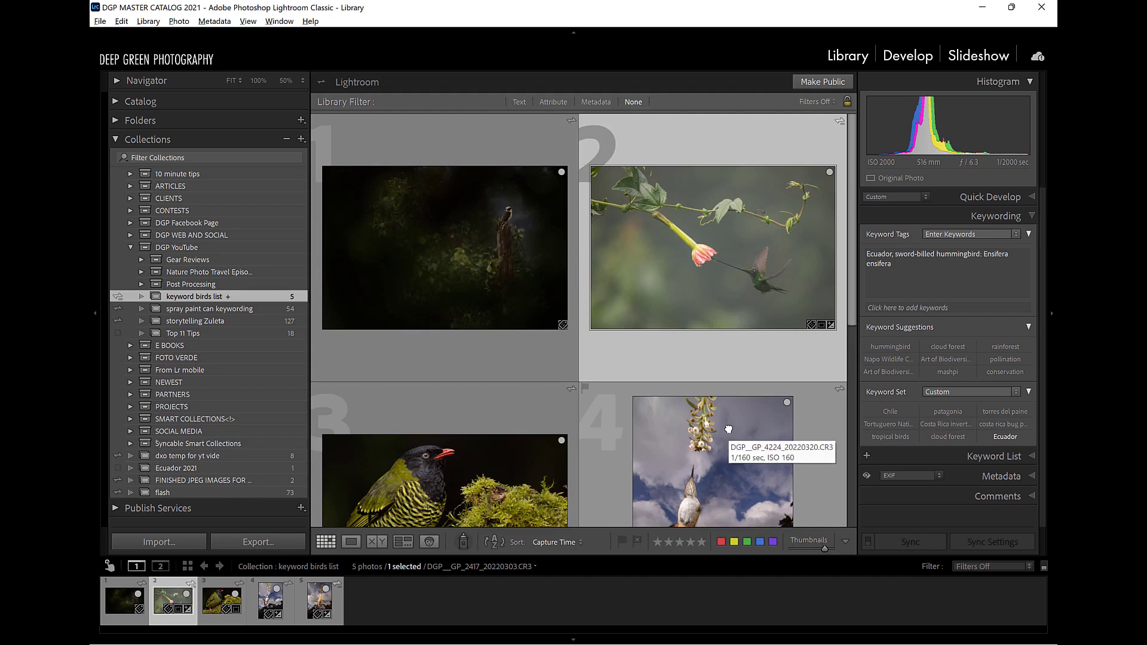